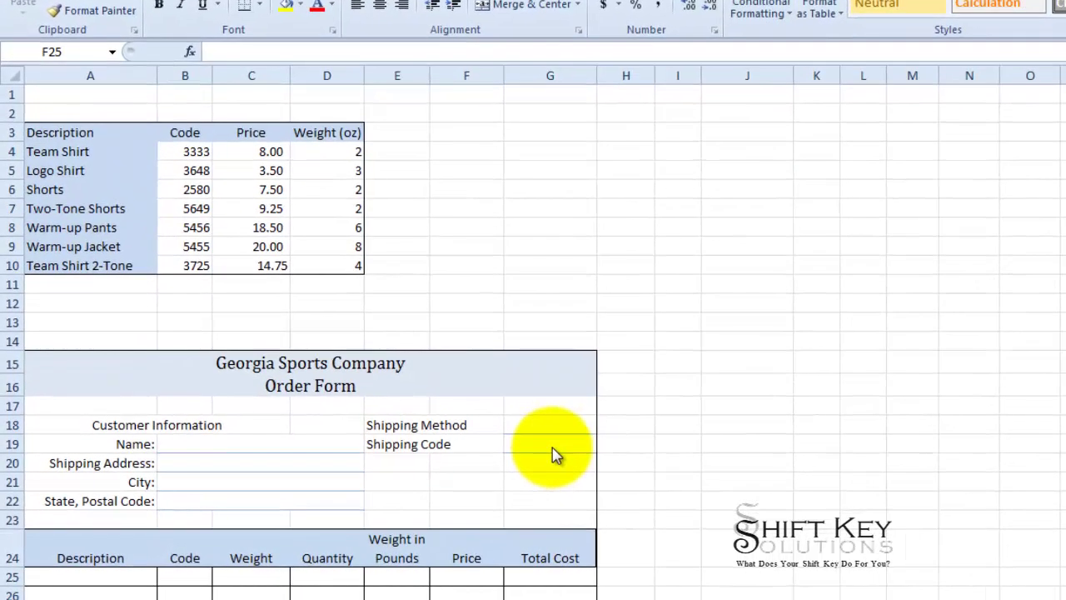
Step: Inspect the first Description cell's list of allowed items without choosing one
left_click(554, 445)
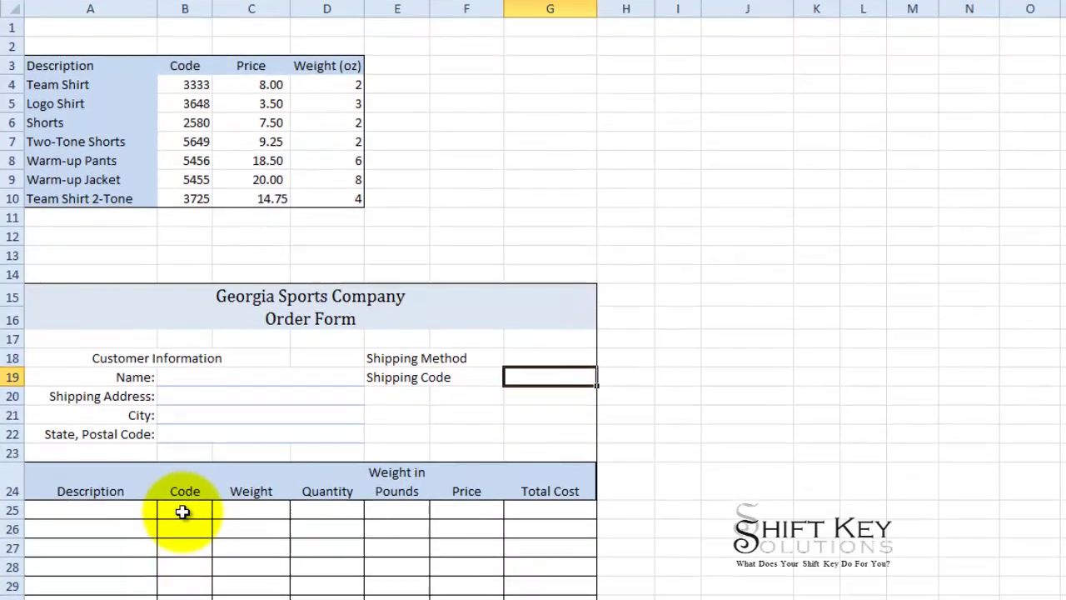
left_click(183, 512)
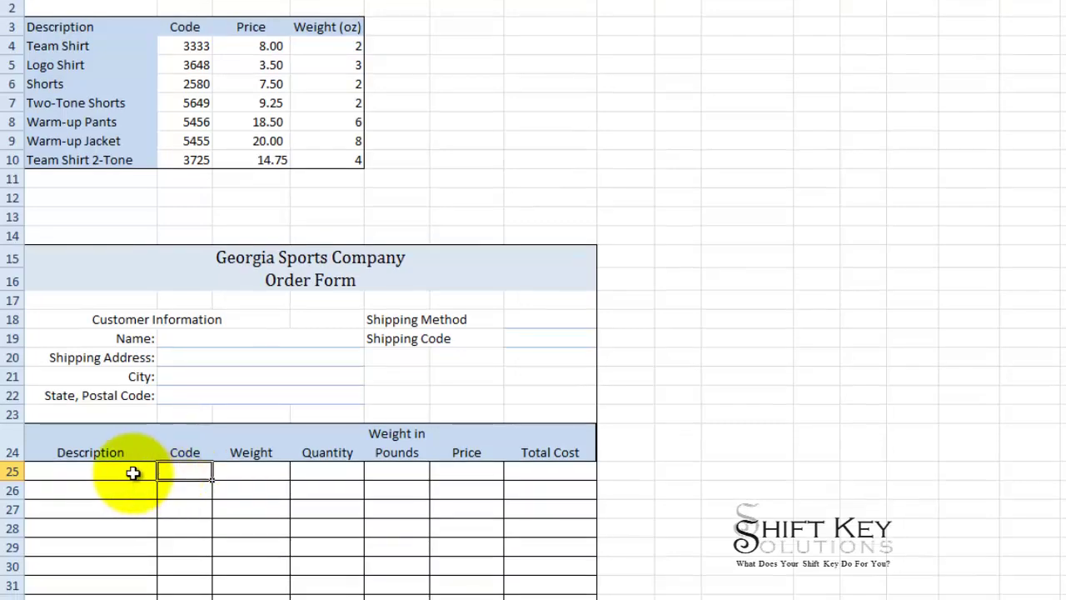
left_click(98, 471)
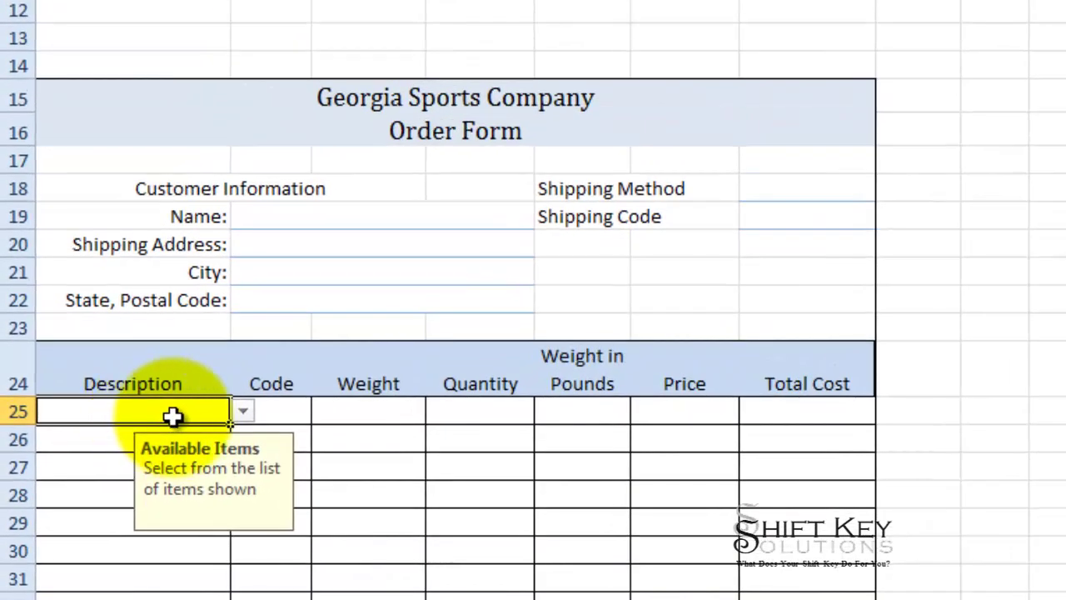
left_click(243, 412)
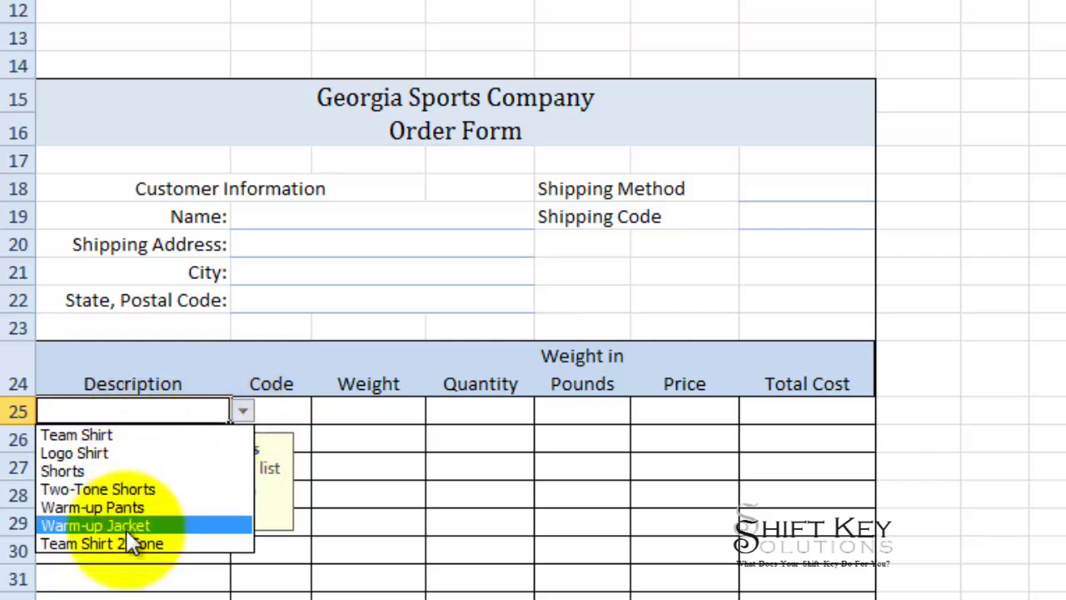
left_click(204, 410)
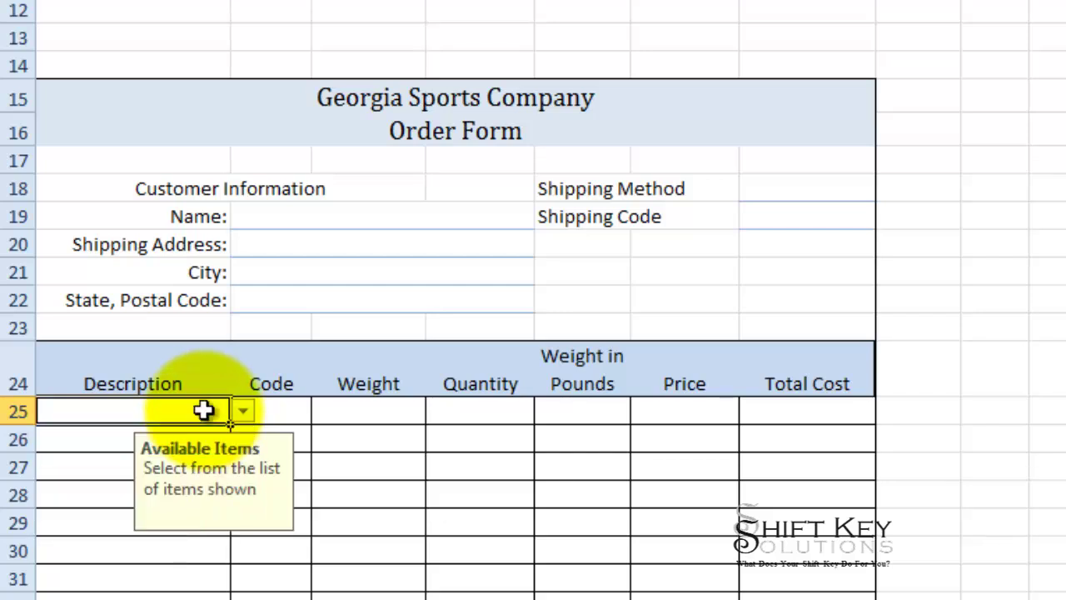
Step: Try entering 'pants', cancel the Invalid Entry rejection, and pick Team Shirt from the list instead
type("pants")
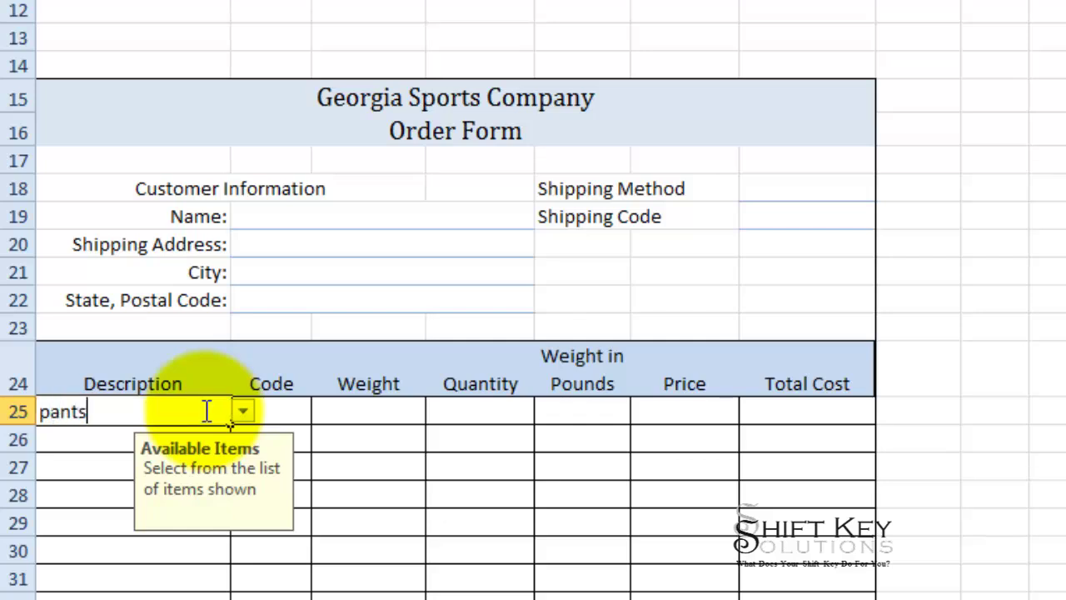
key("Return")
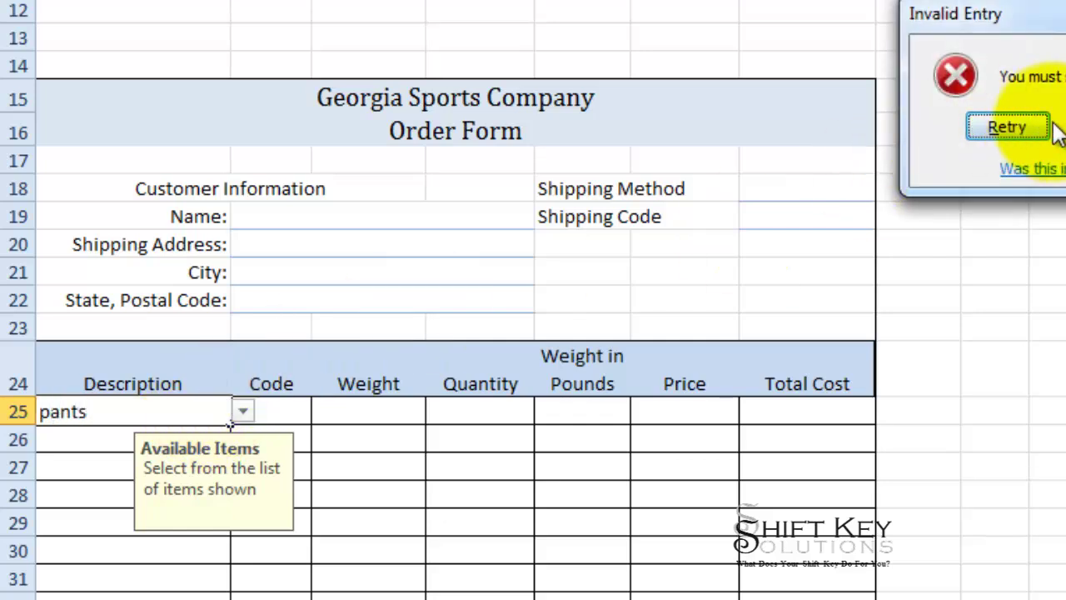
left_click_drag(1017, 13, 535, 244)
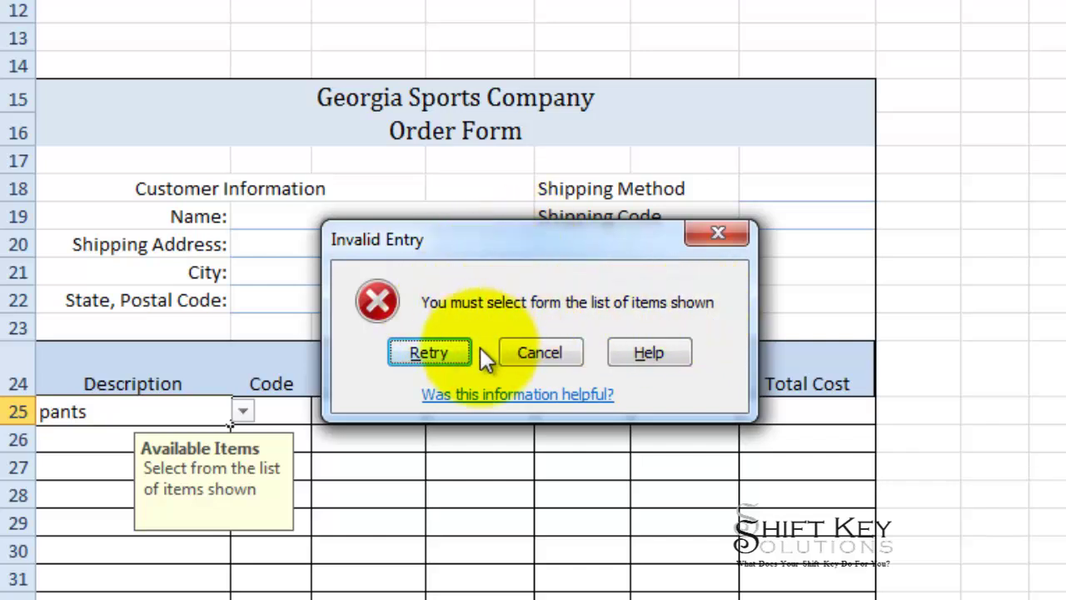
left_click(540, 352)
left_click(243, 411)
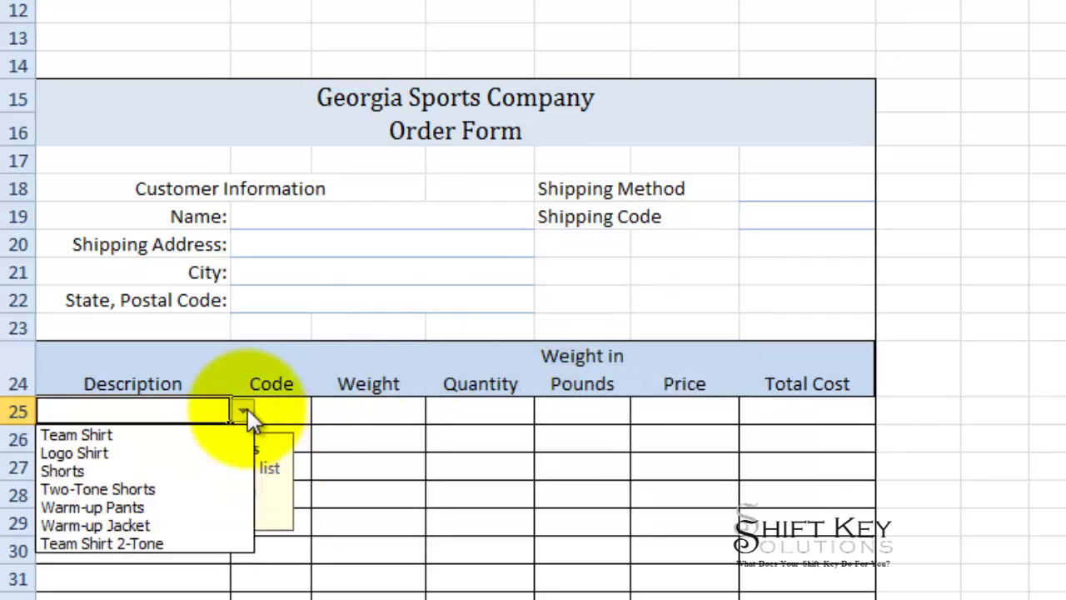
left_click(145, 432)
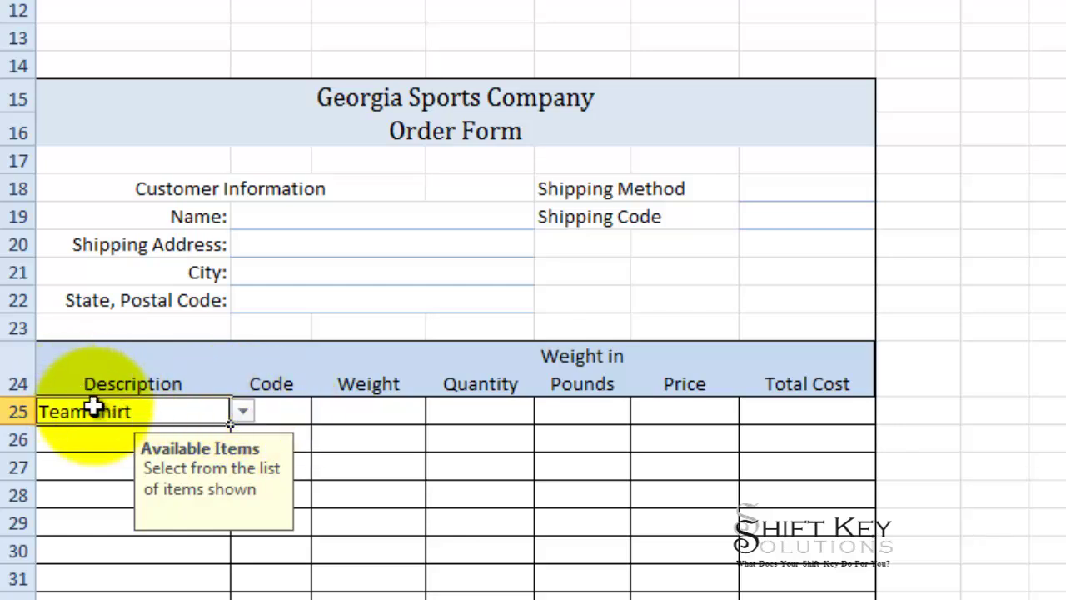
left_click(280, 410)
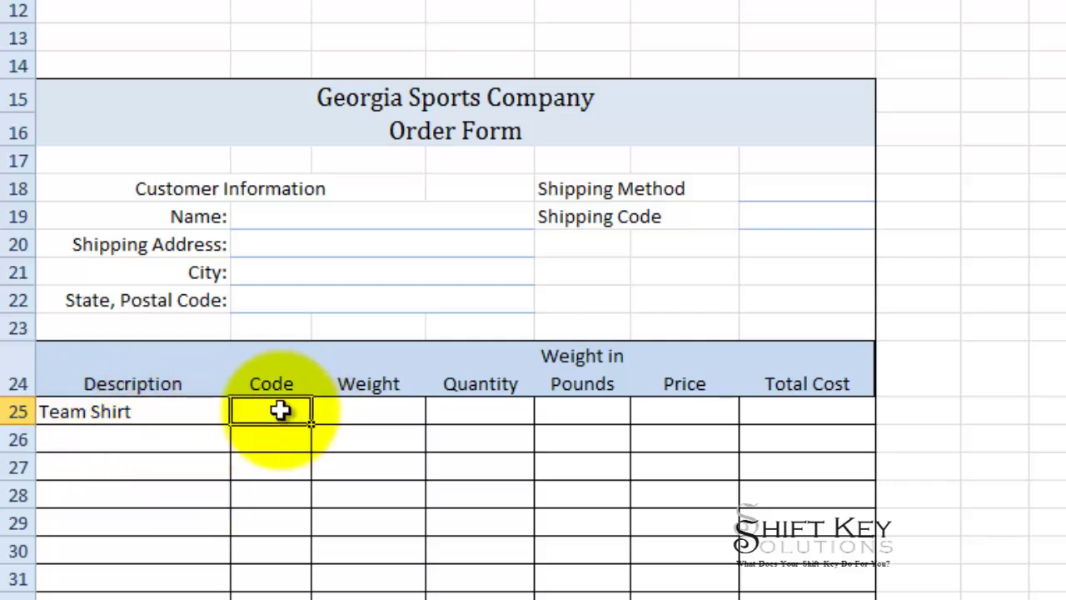
left_click(394, 418)
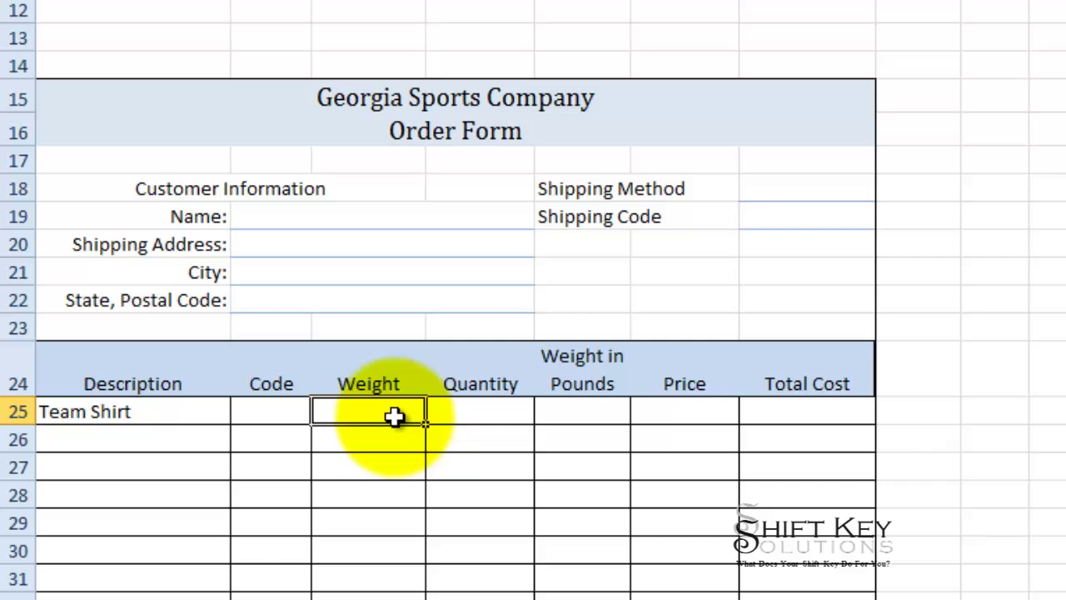
left_click(682, 412)
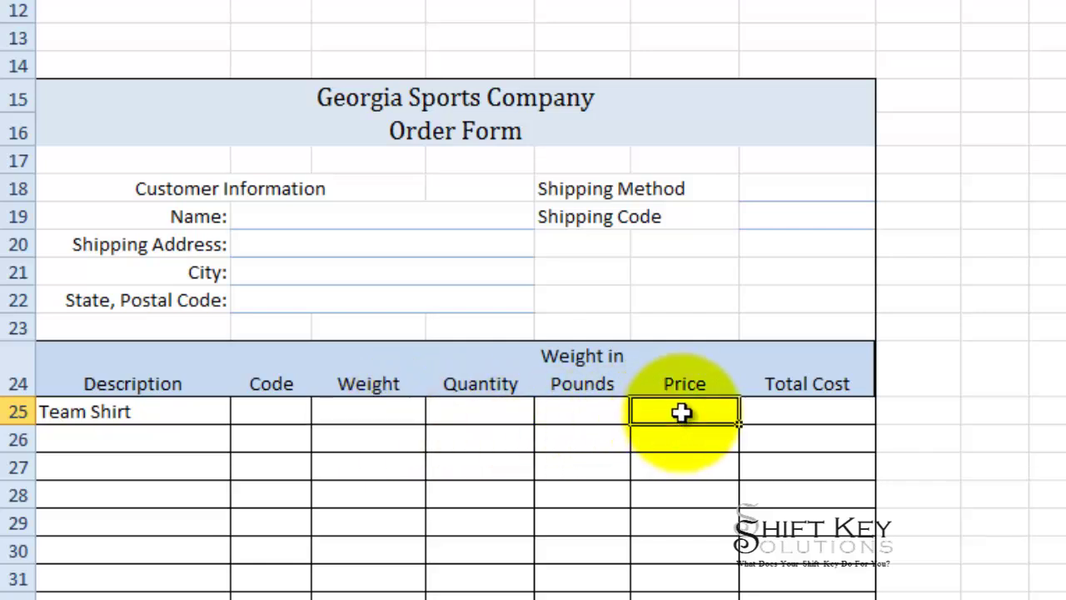
left_click(375, 412)
left_click(261, 417)
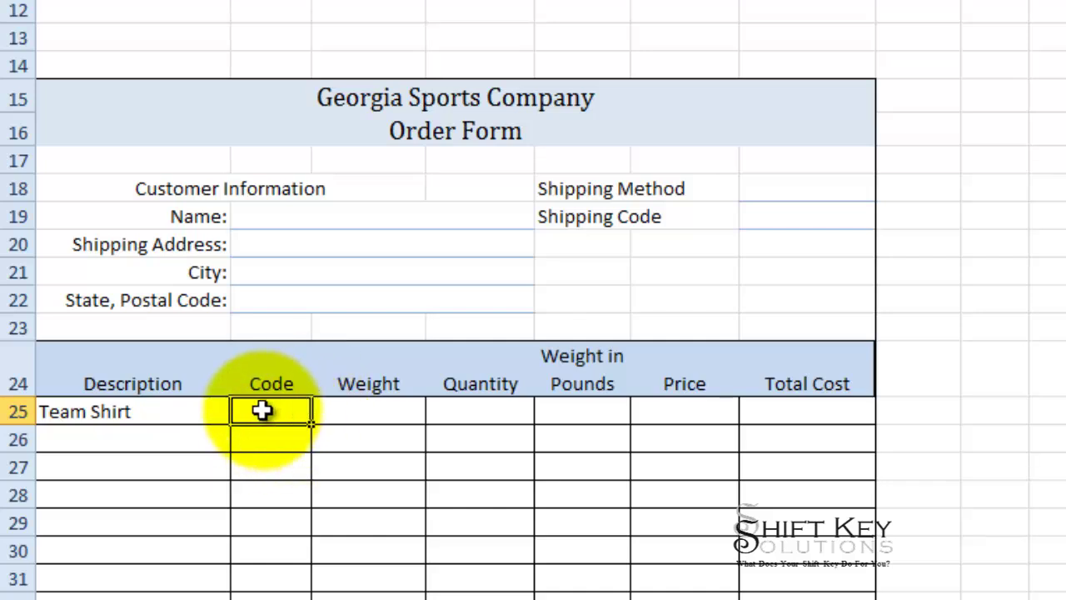
left_click(345, 409)
left_click(291, 410)
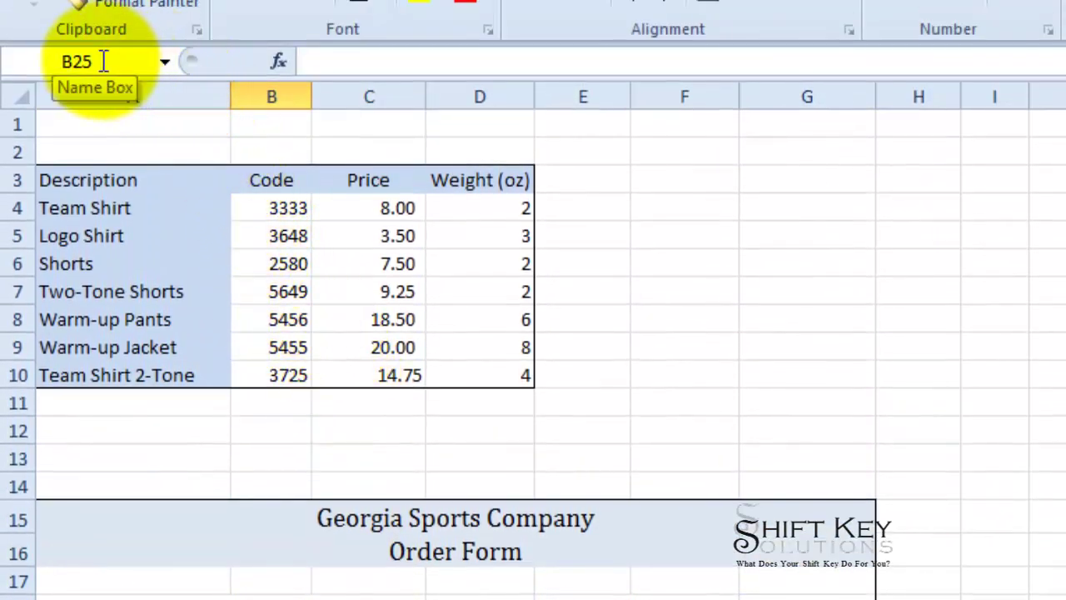
Step: Pick Catalog from the Name Box list to highlight the A4:D10 product table
left_click(165, 62)
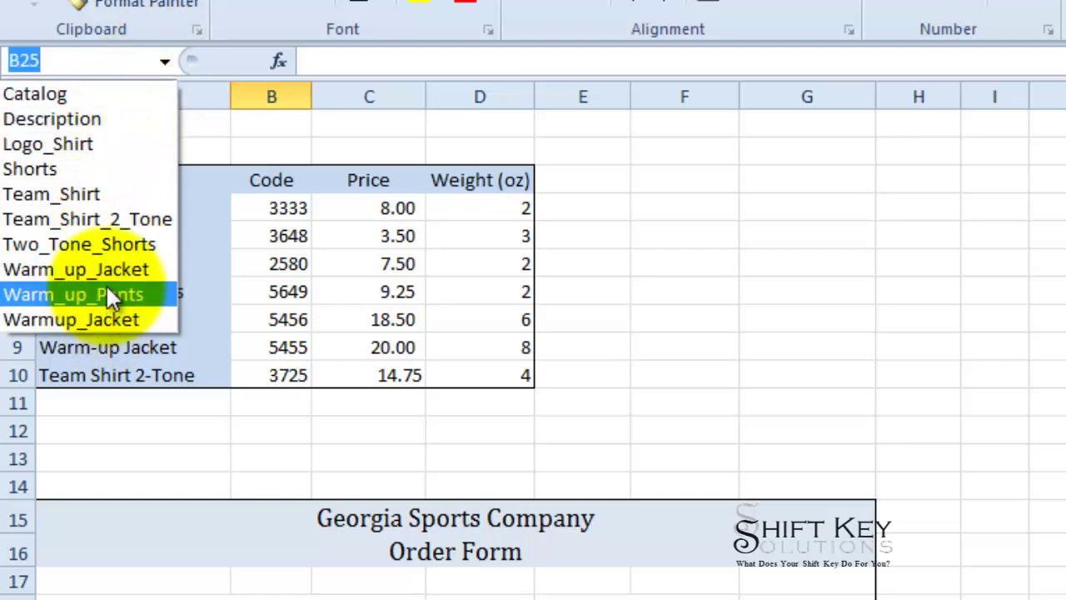
left_click(81, 93)
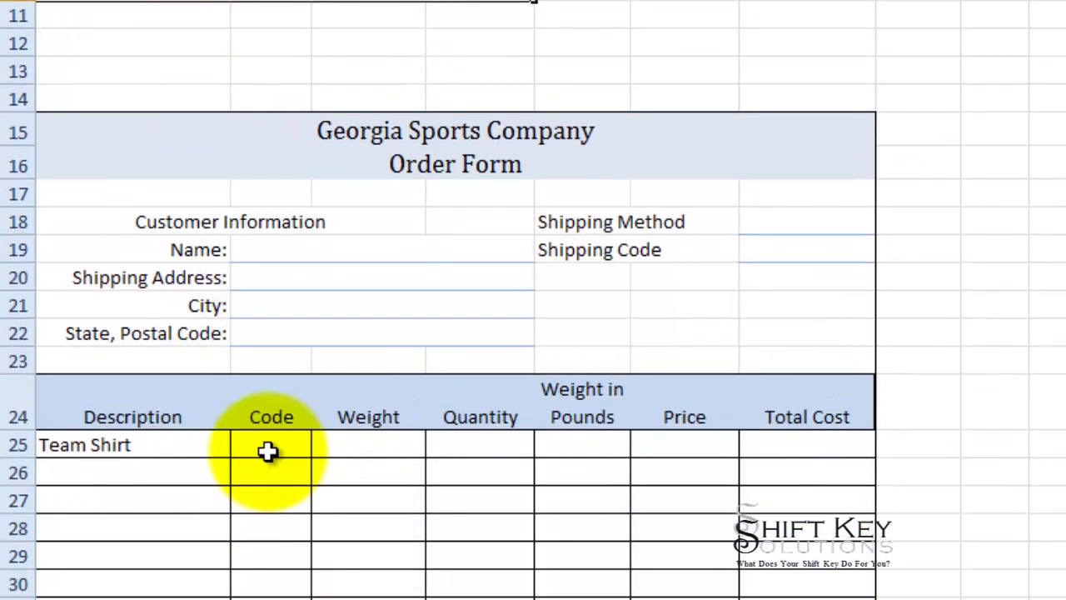
Step: Begin B25's formula as =VLOOKUP(a25,Catalog, using autocomplete for VLOOKUP and Catalog
left_click(280, 449)
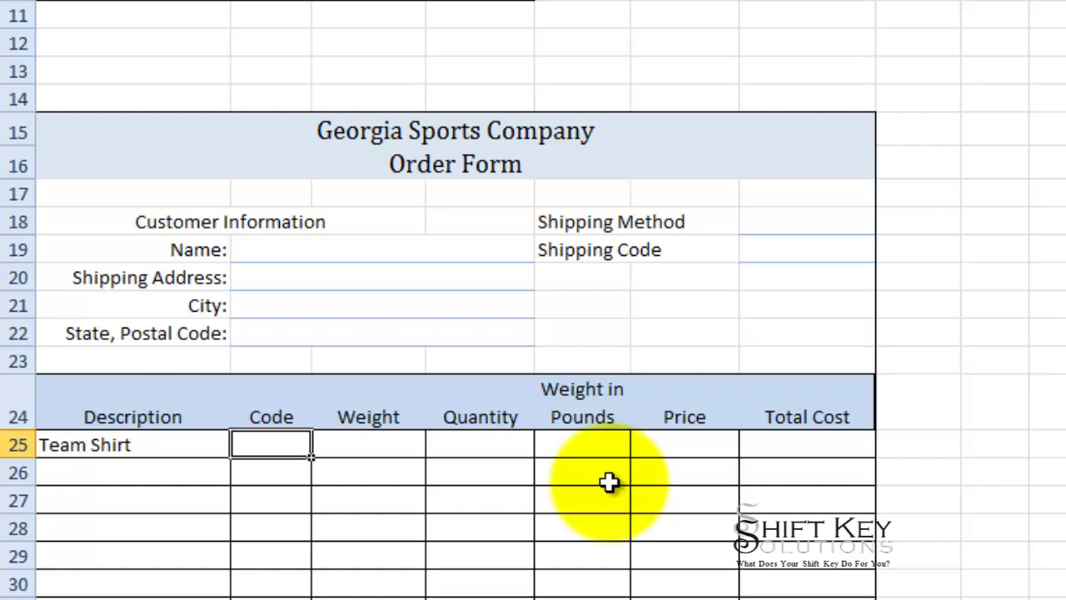
type("=vl")
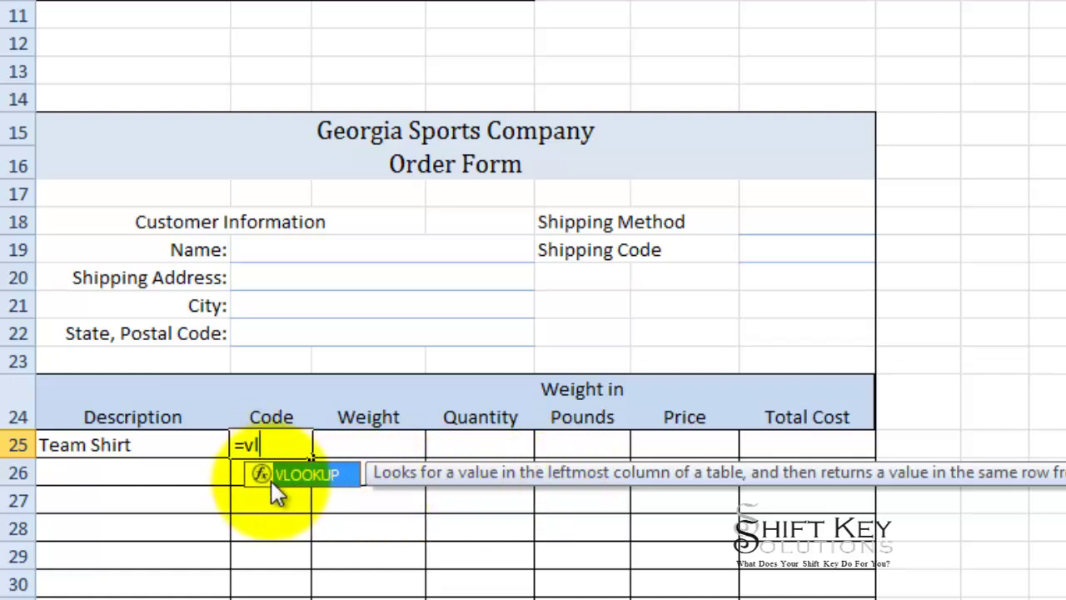
double_click(336, 483)
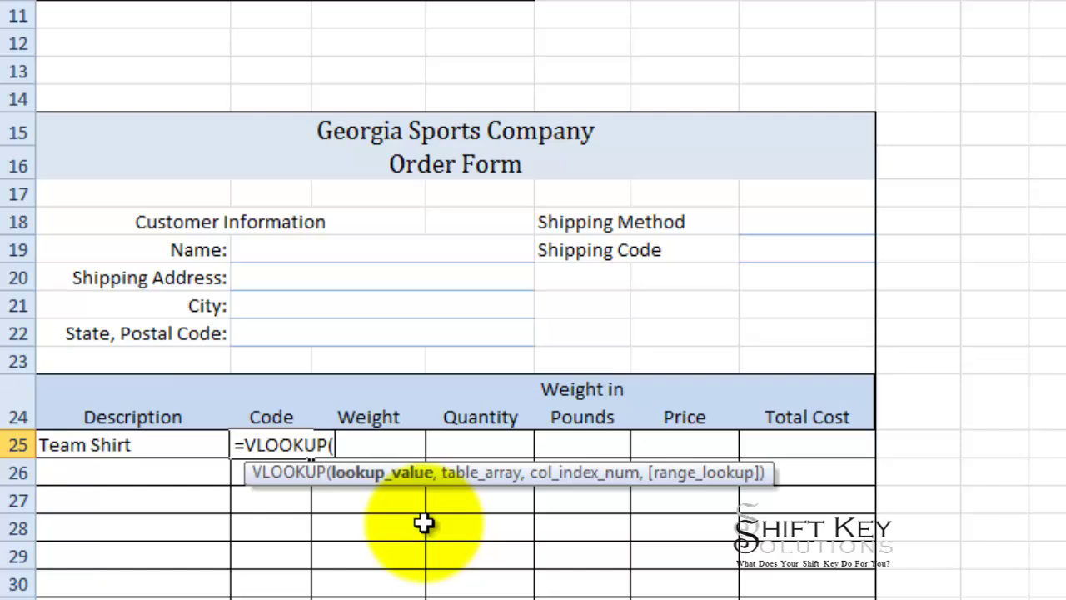
type("a25")
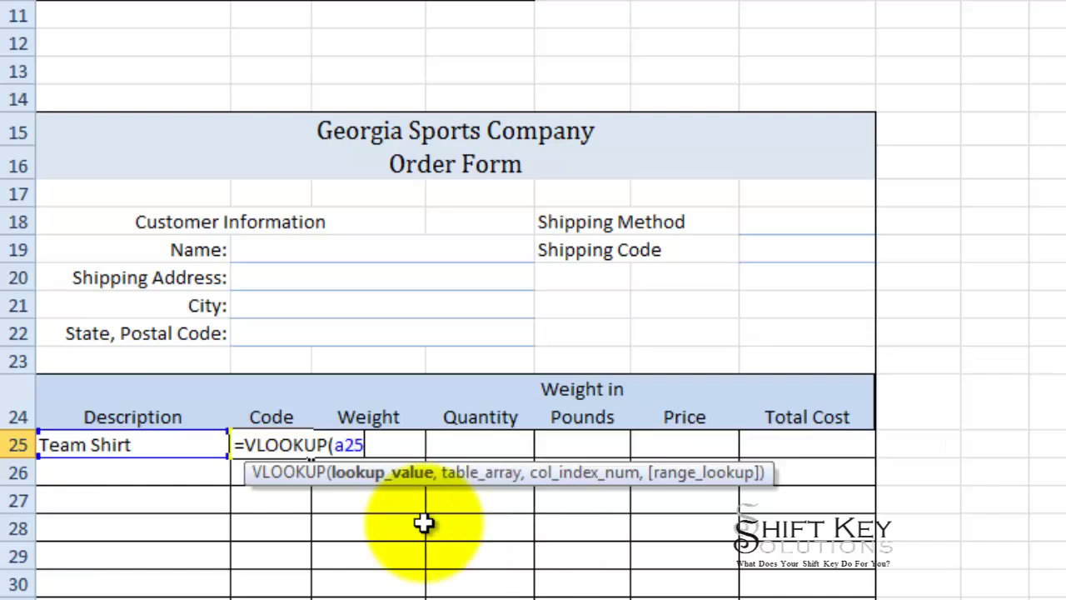
type(",")
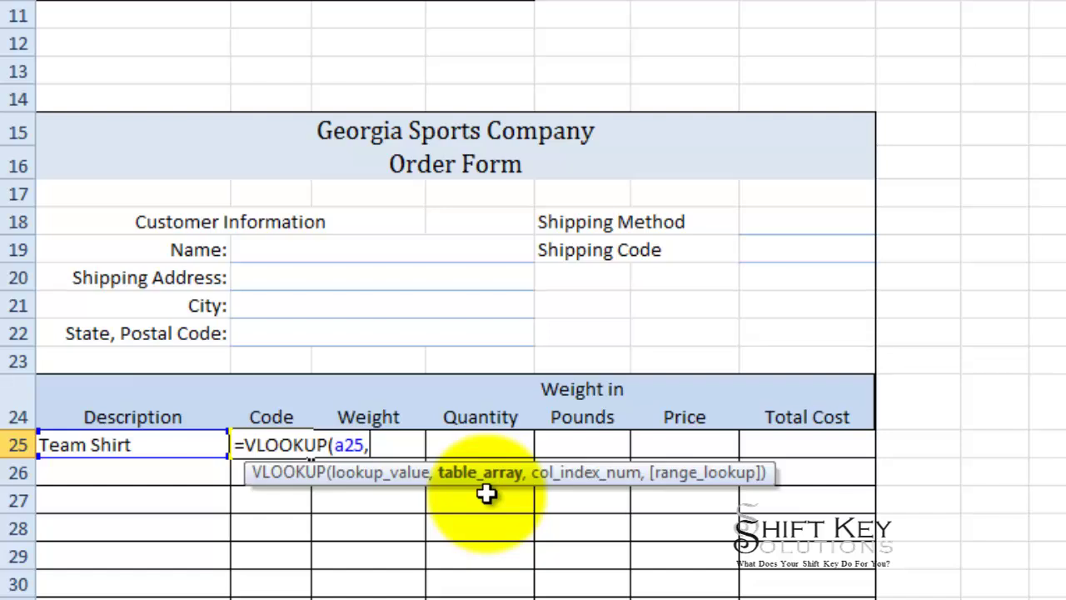
type("ca")
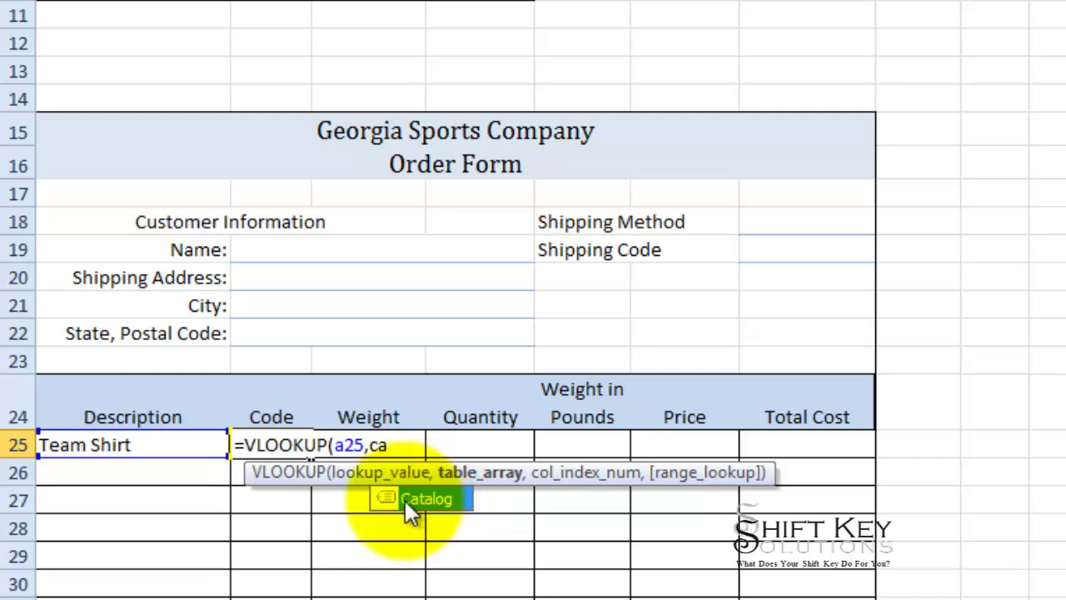
double_click(404, 498)
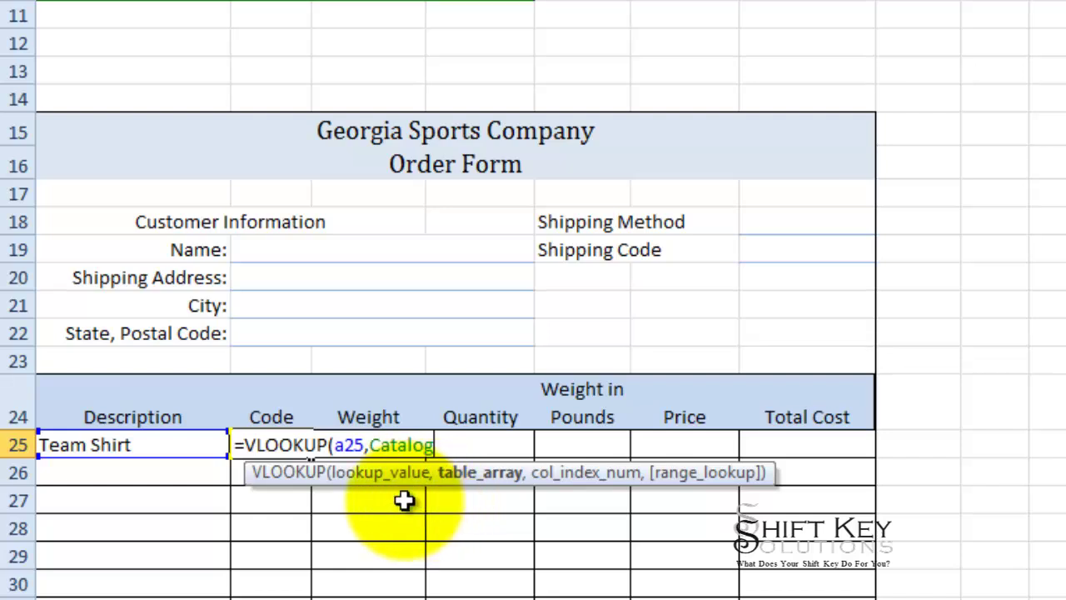
type(",")
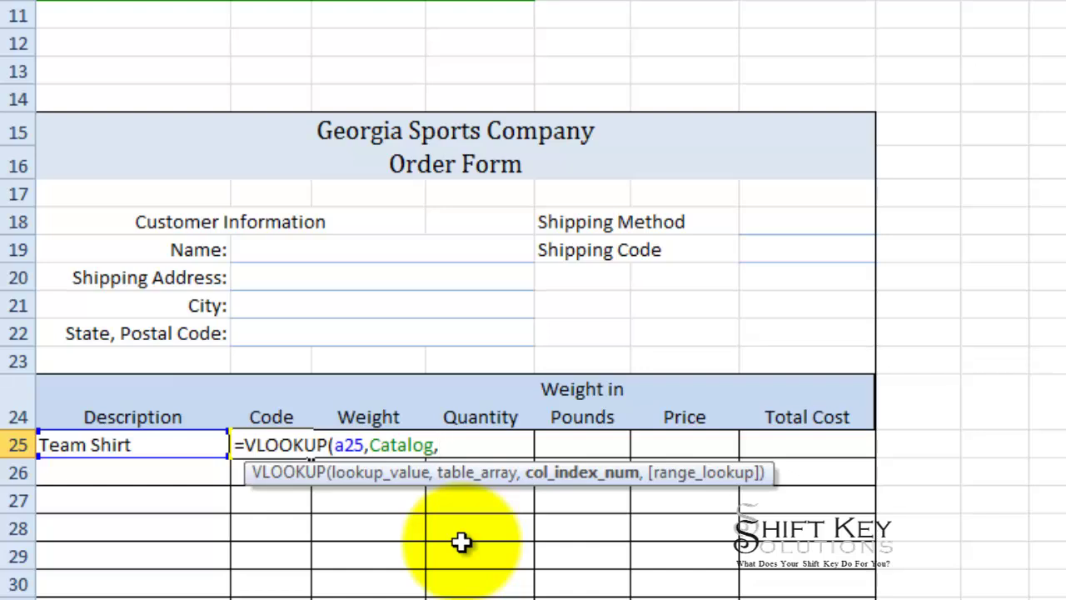
Step: Complete B25 as =VLOOKUP(a25,Catalog,2,false) so it returns 3333
scroll(460, 542, "up", 4)
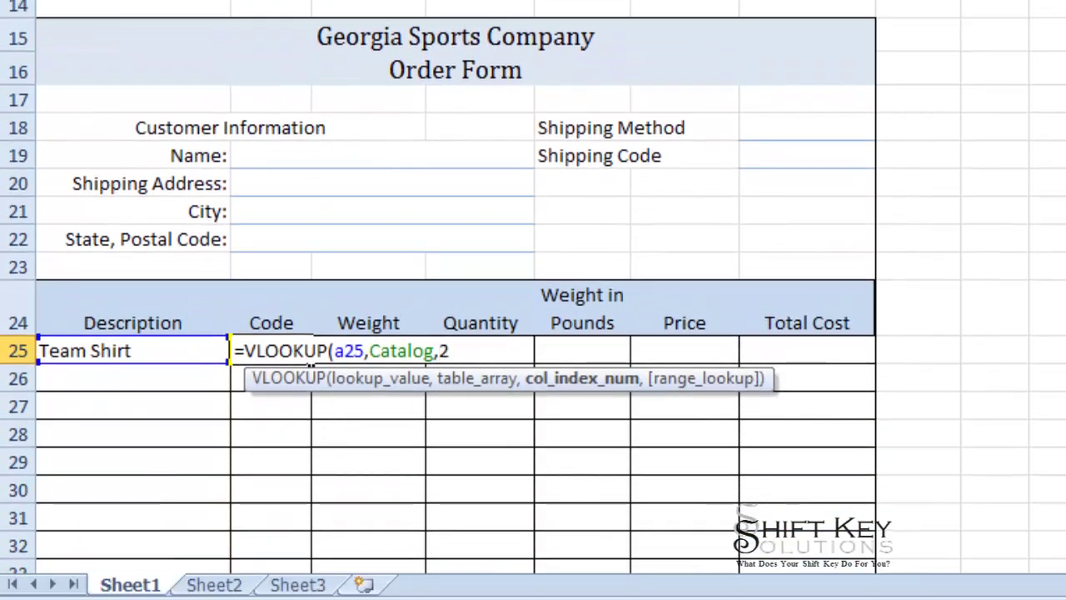
type(",false")
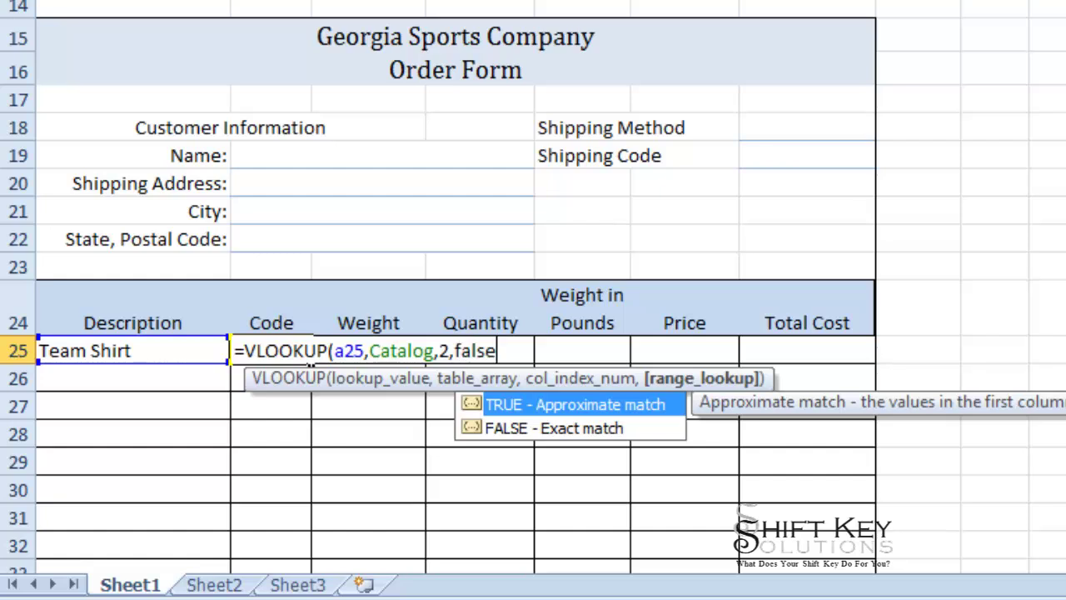
key("Tab")
left_click(283, 354)
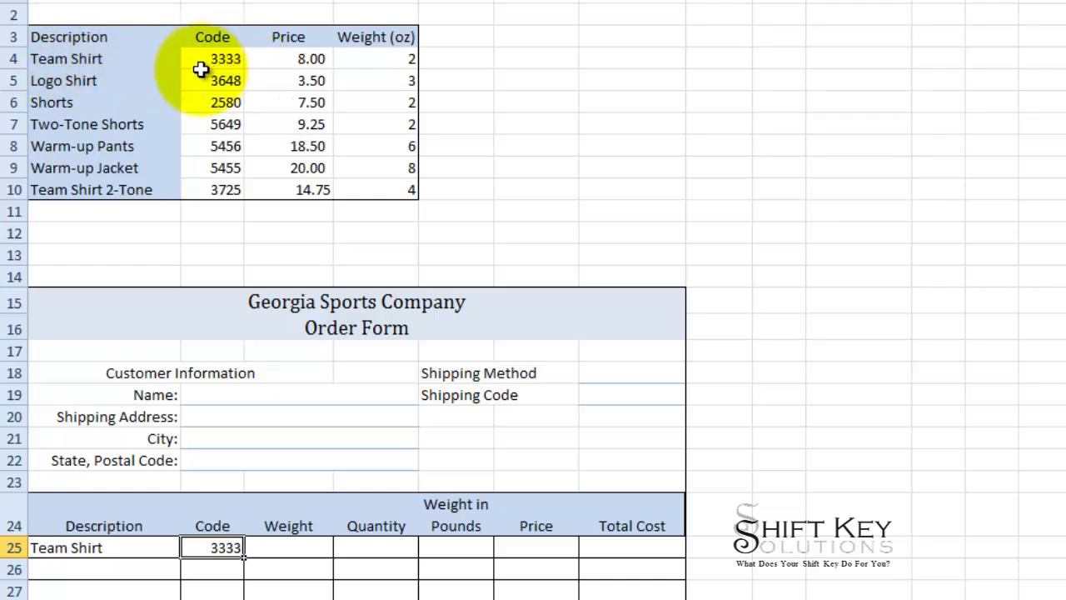
Step: Enter =VLOOKUP(A25,Catalog,4,FALSE) in Team Shirt's Weight cell so it shows 2
left_click(292, 547)
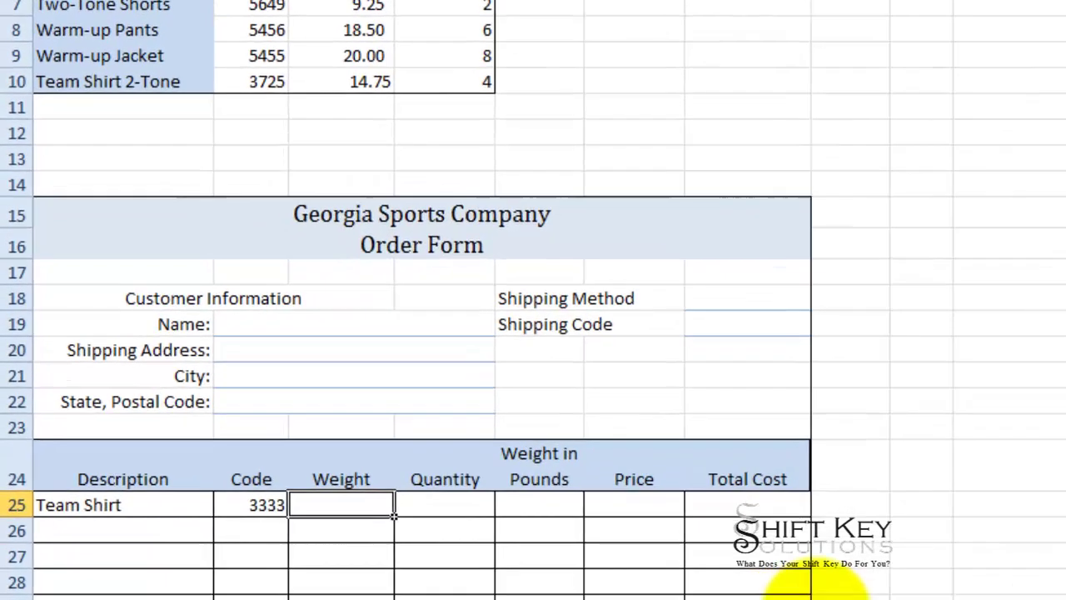
type("=vl")
key("Tab")
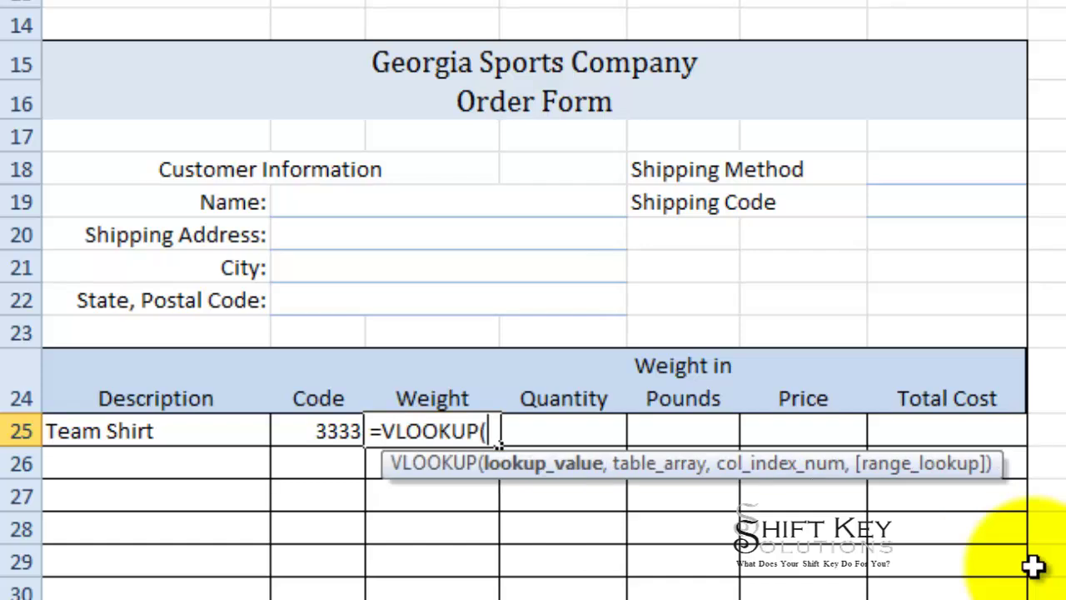
type("a2")
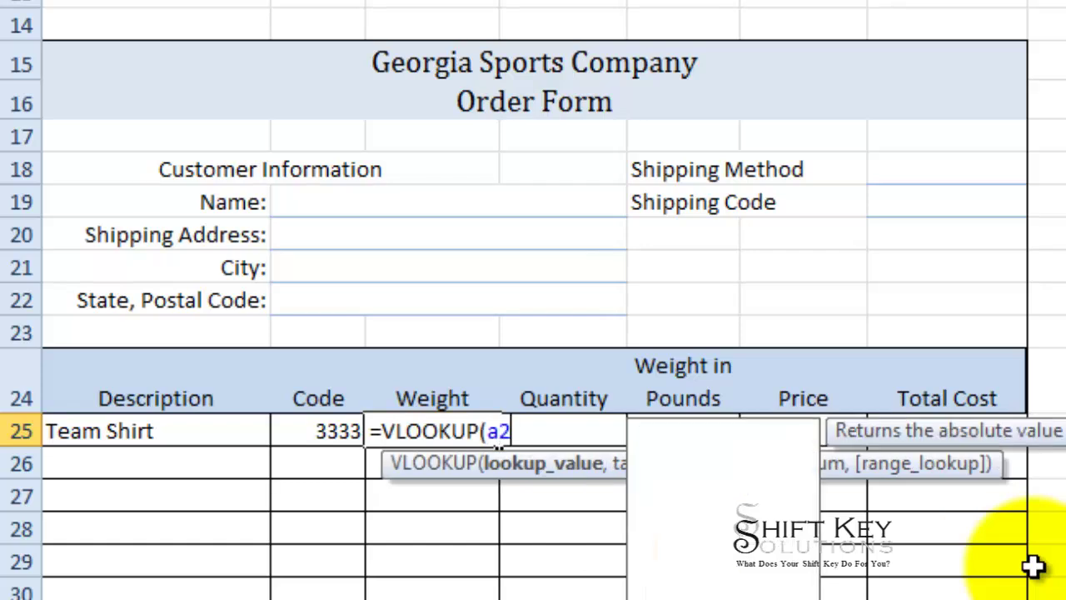
type("5,")
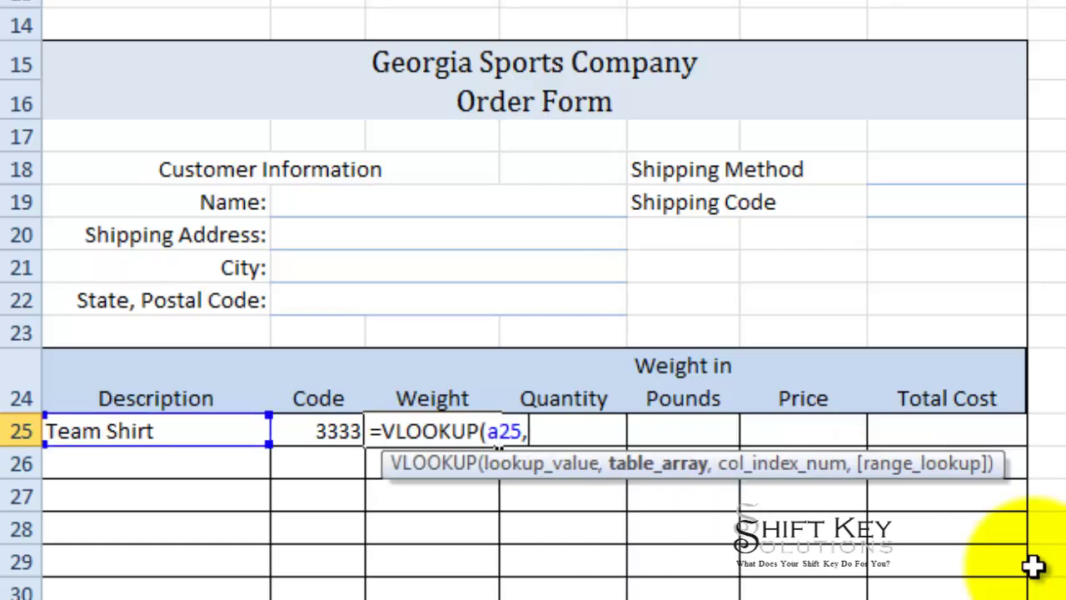
type("c")
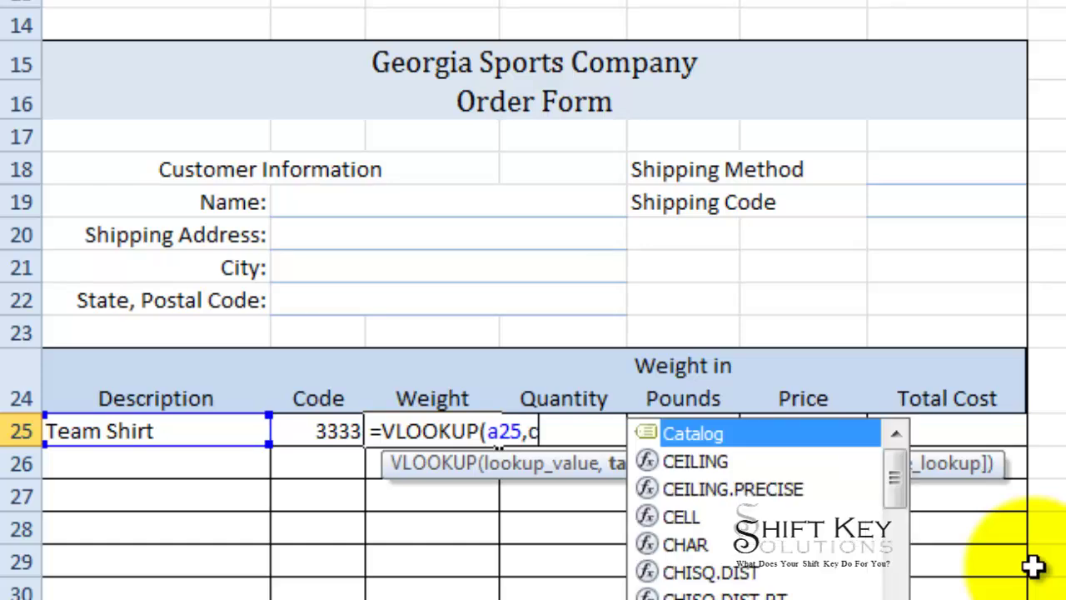
type("a")
key("Tab")
type(",")
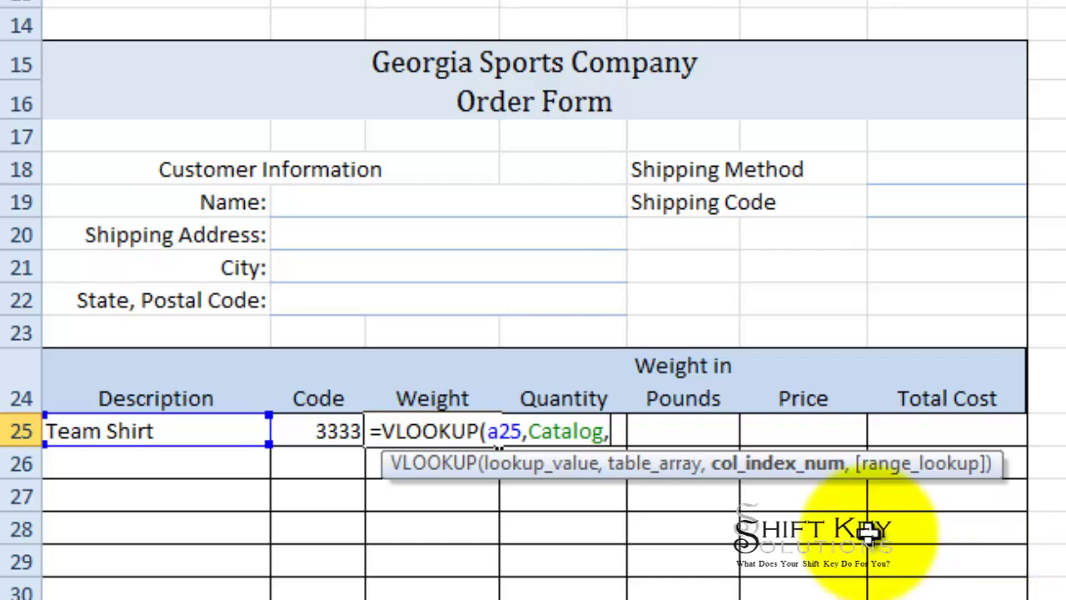
scroll(721, 526, "up", 4)
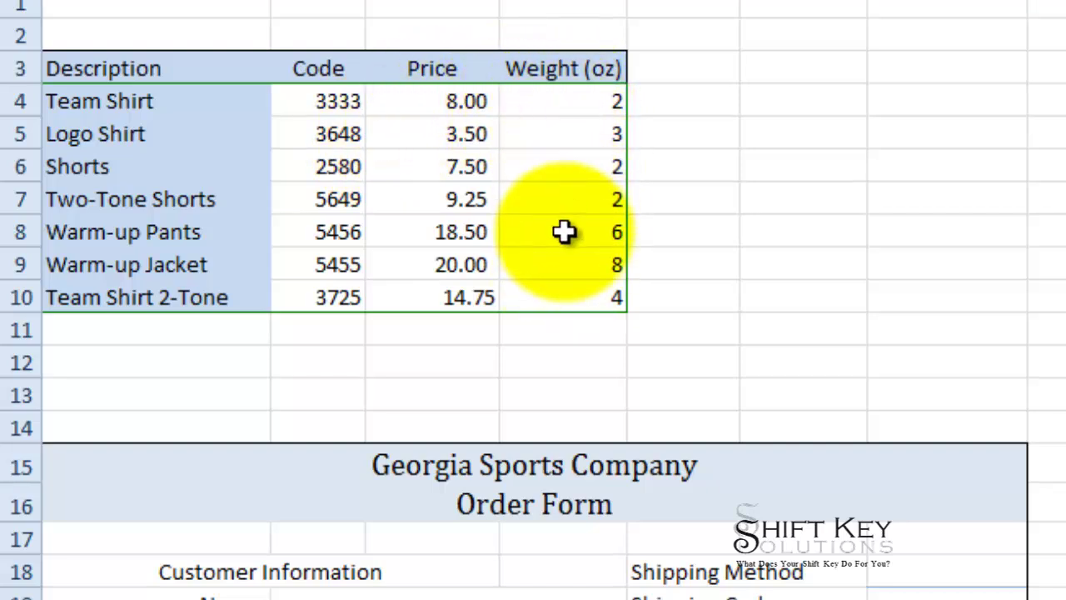
scroll(564, 280, "down", 5)
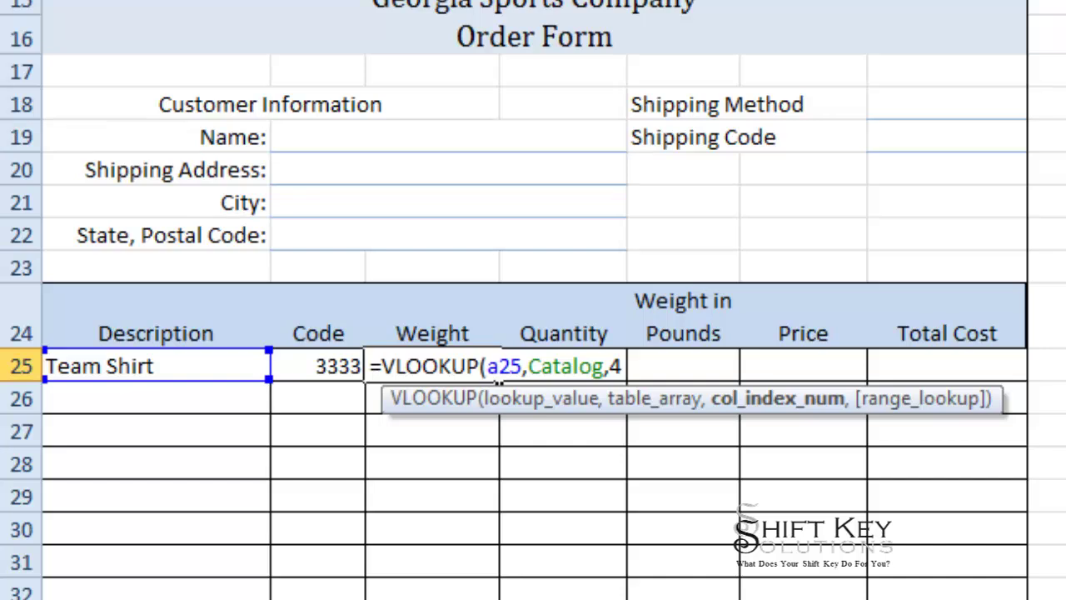
type(",")
key("Down")
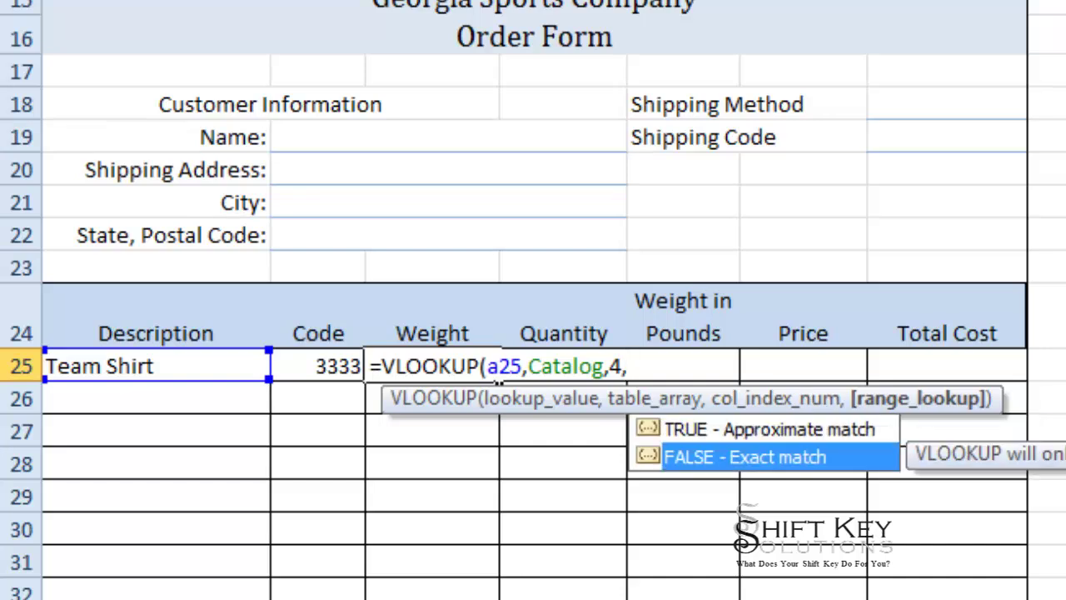
key("Tab")
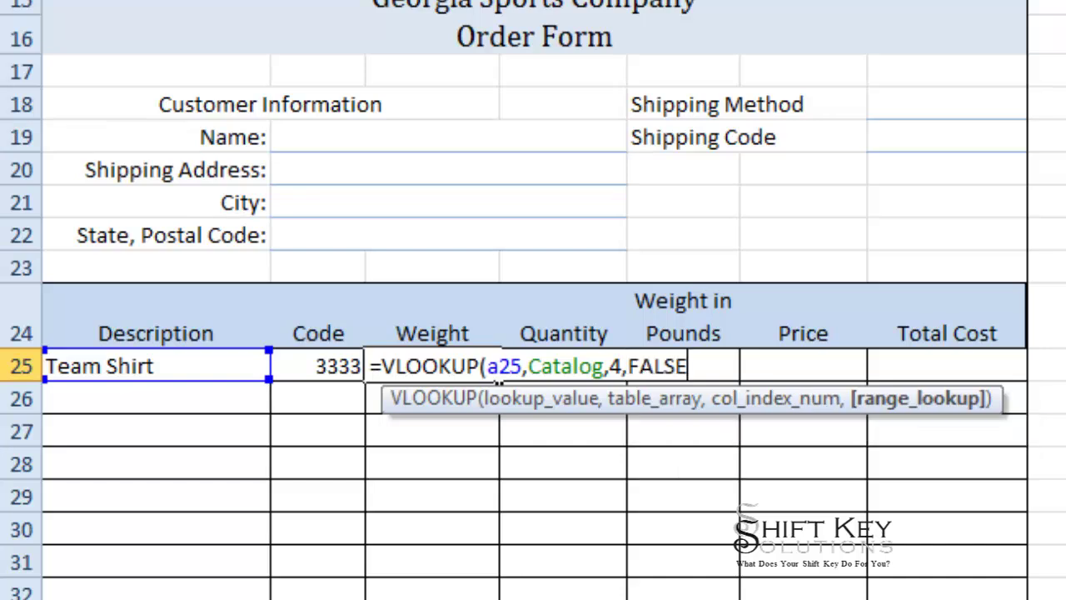
key("Tab")
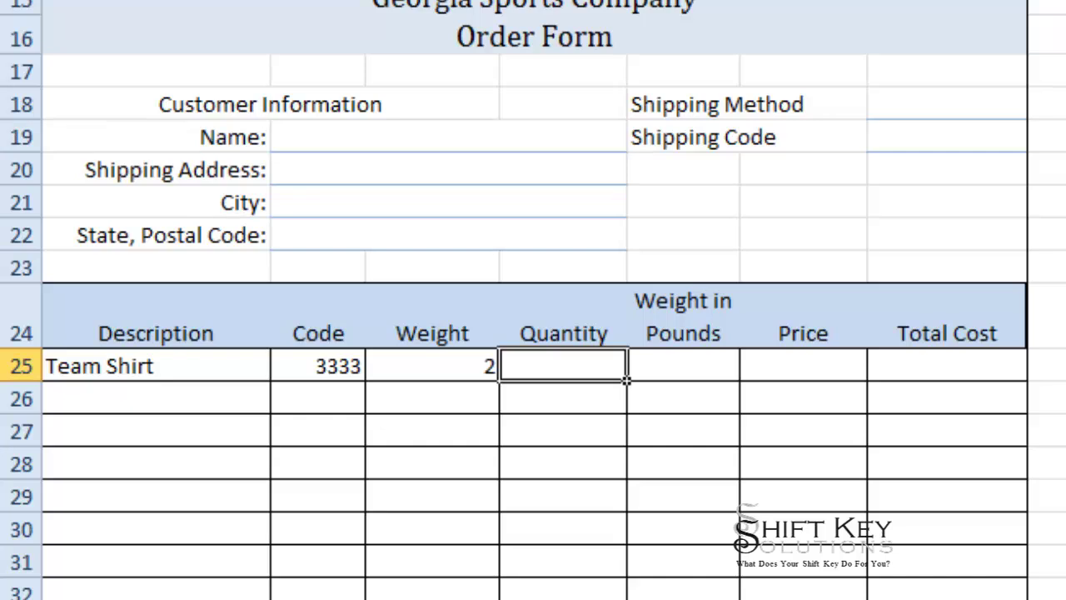
key("Tab")
key("Tab")
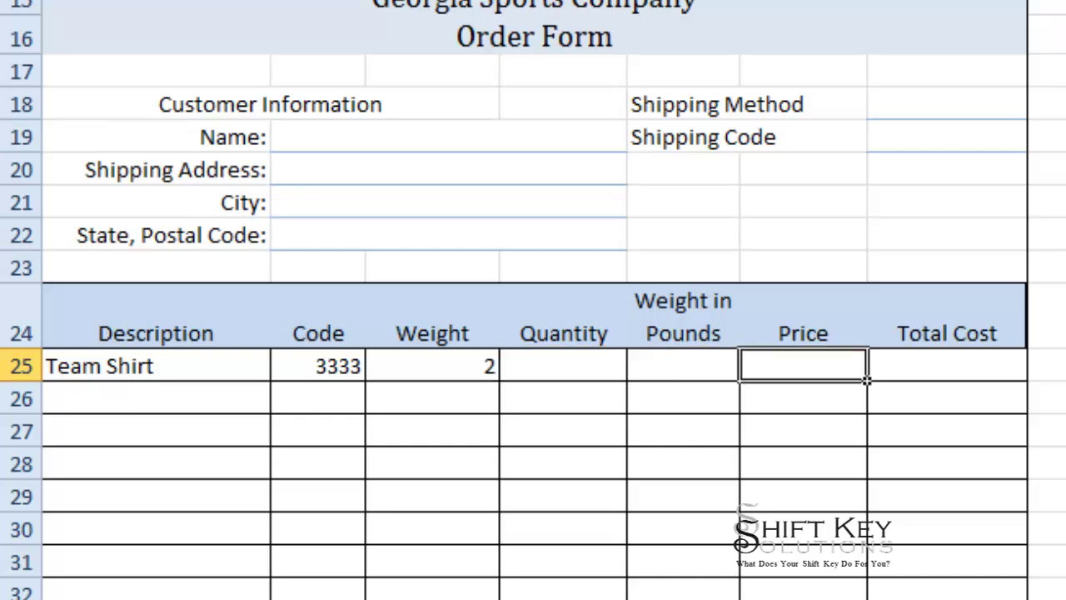
Step: Enter =VLOOKUP(A25,Catalog,3,FALSE) in Team Shirt's Price cell so it shows 8
type("=")
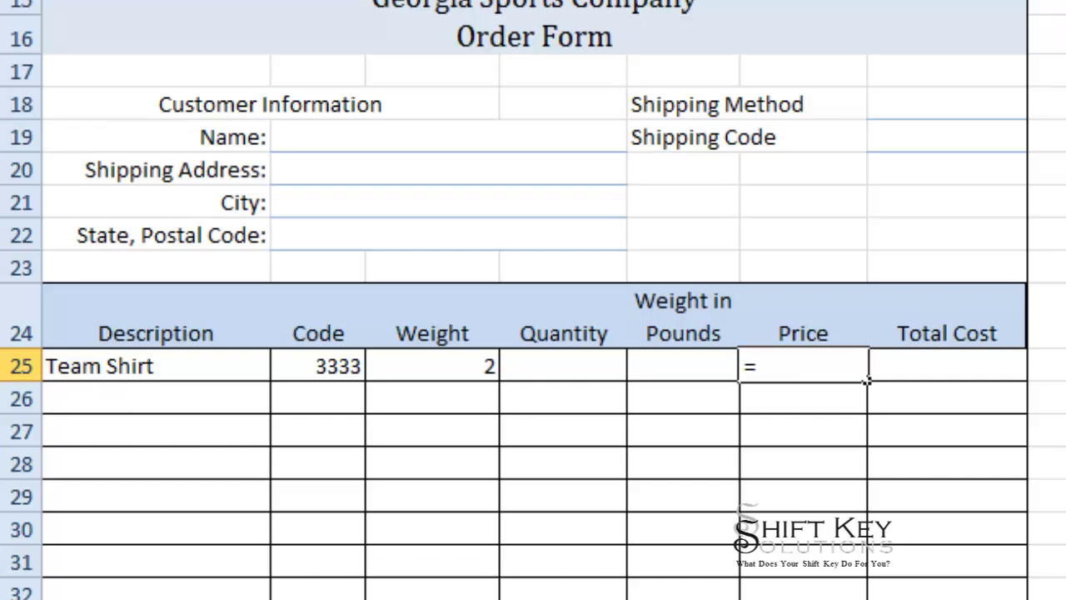
type("vl")
key("Tab")
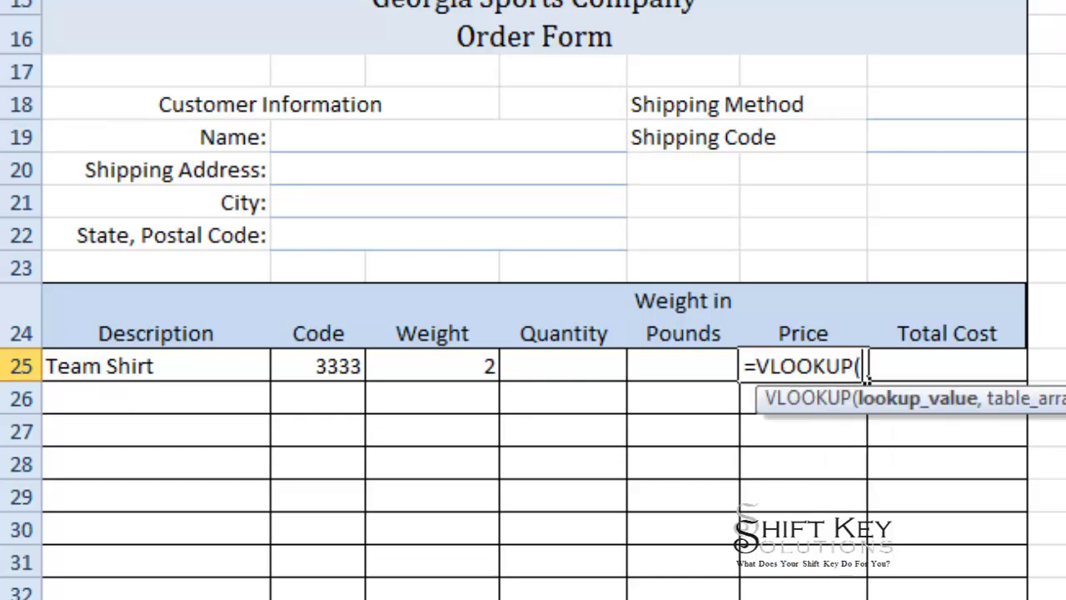
type("a25,")
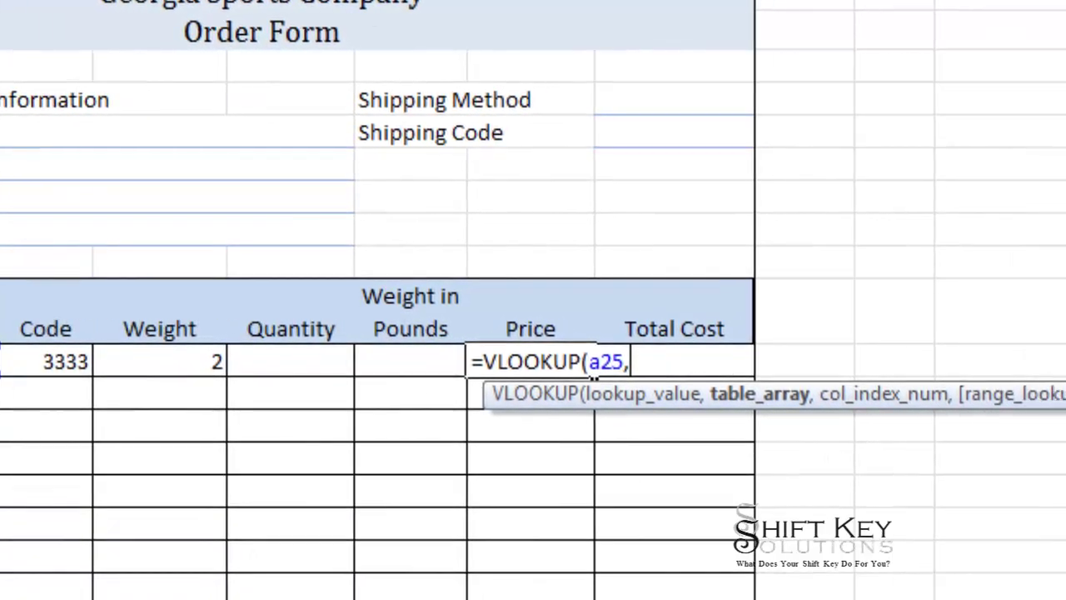
type("ca")
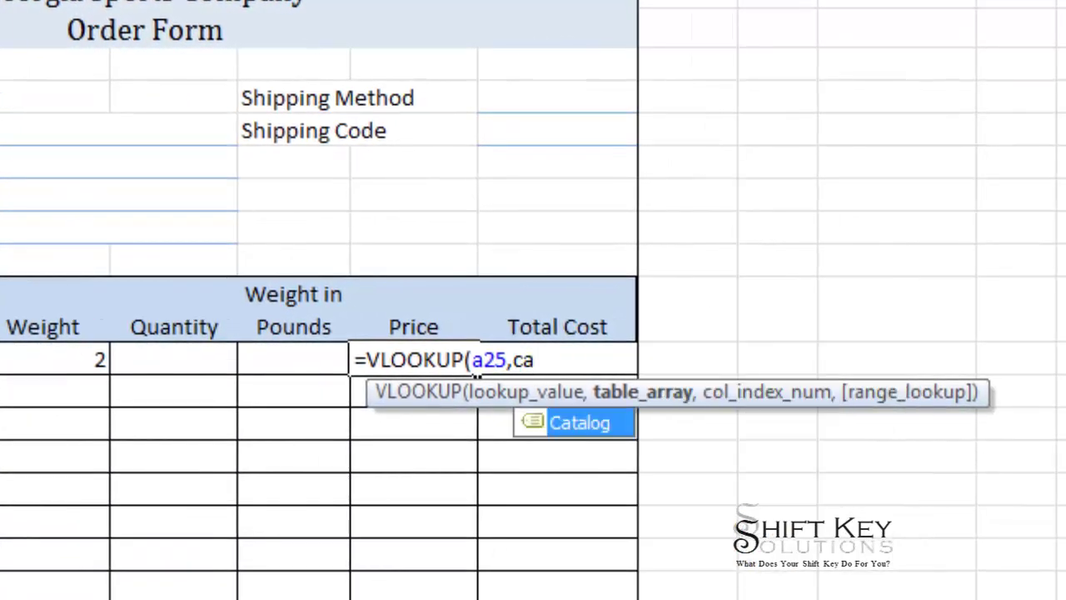
key("Tab")
type(",")
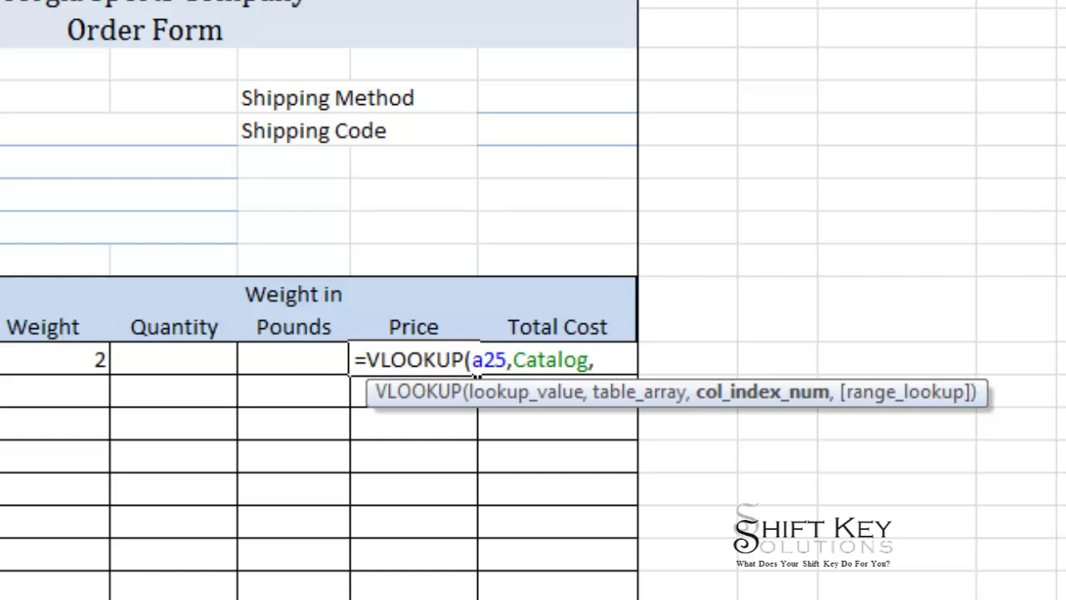
type("3,")
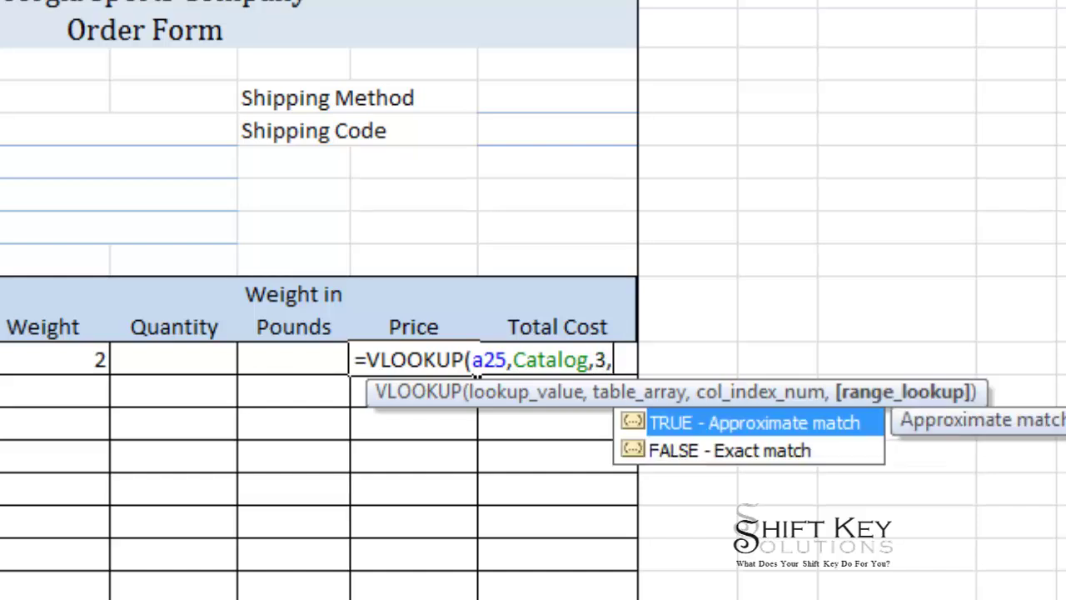
key("Down")
key("Tab")
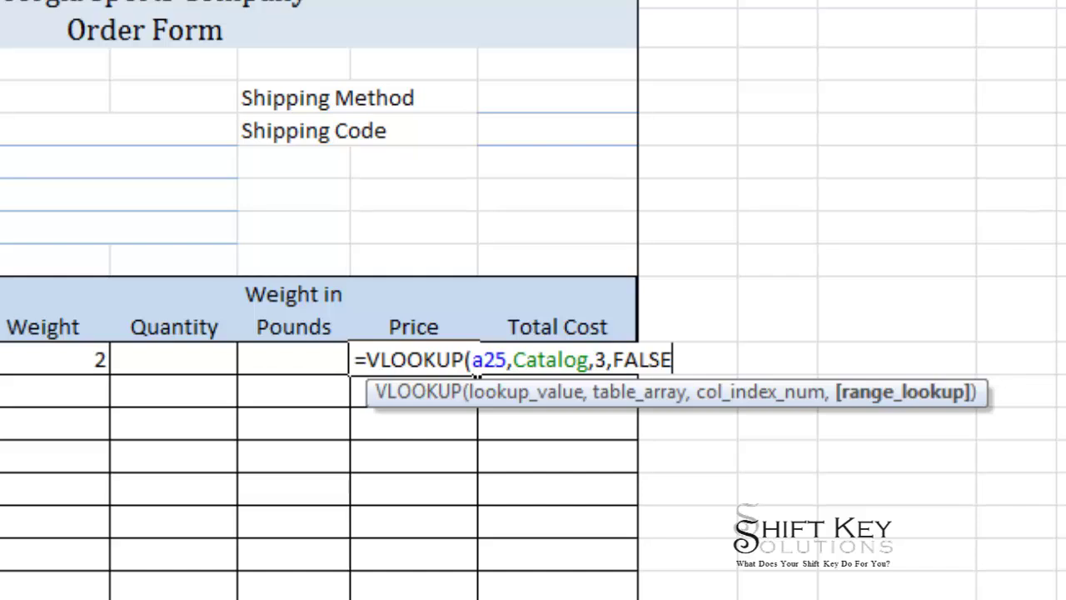
key("Tab")
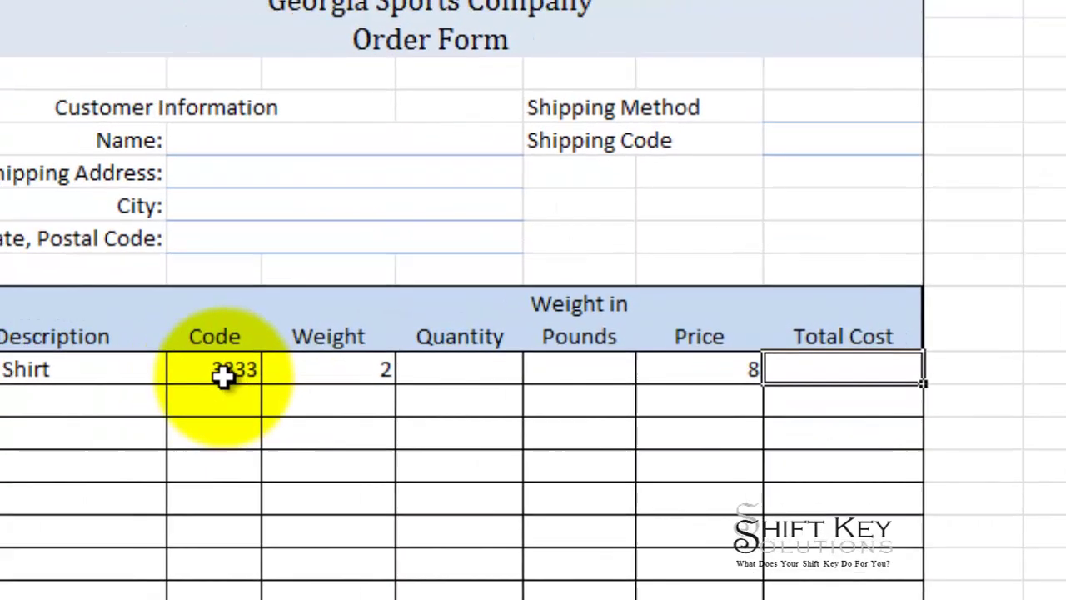
left_click(334, 373)
left_click(783, 373)
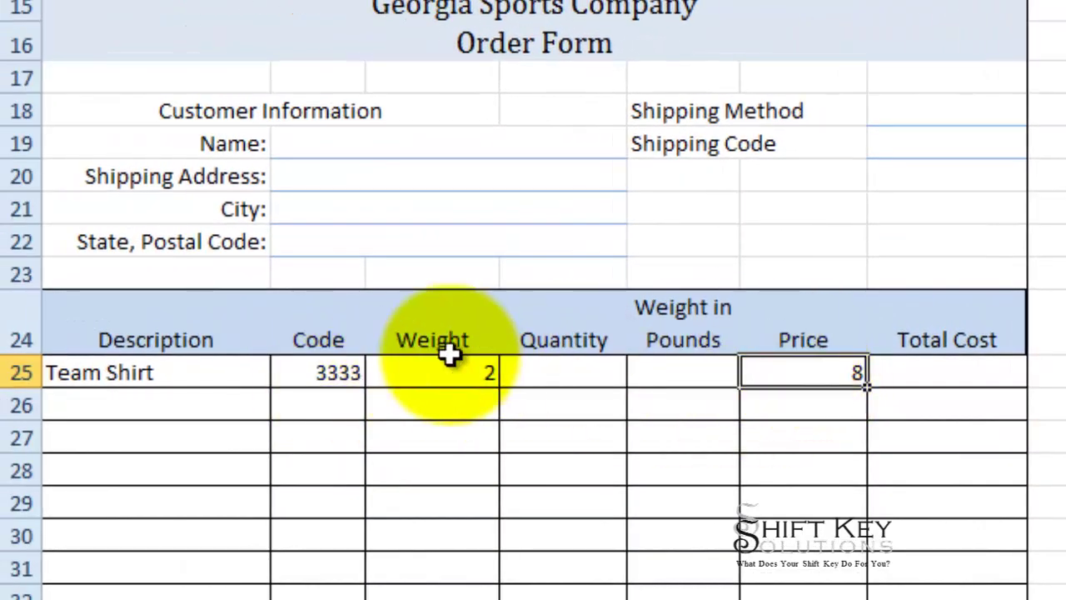
scroll(450, 354, "down", 1)
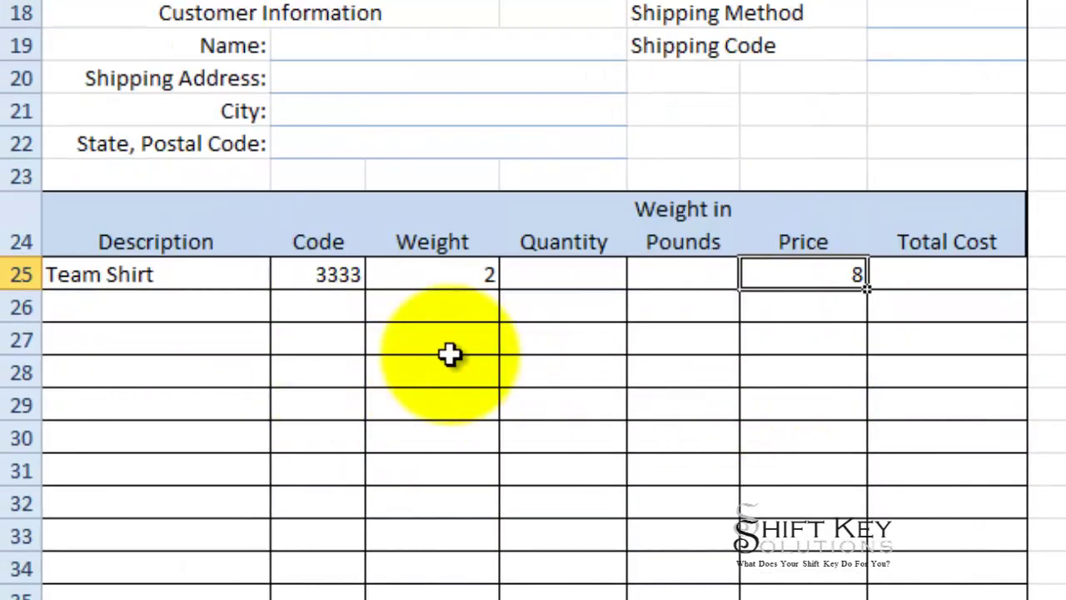
Step: Fill row 25's Code-through-Price lookups down to row 39, leaving #N/A in empty rows
left_click(346, 274)
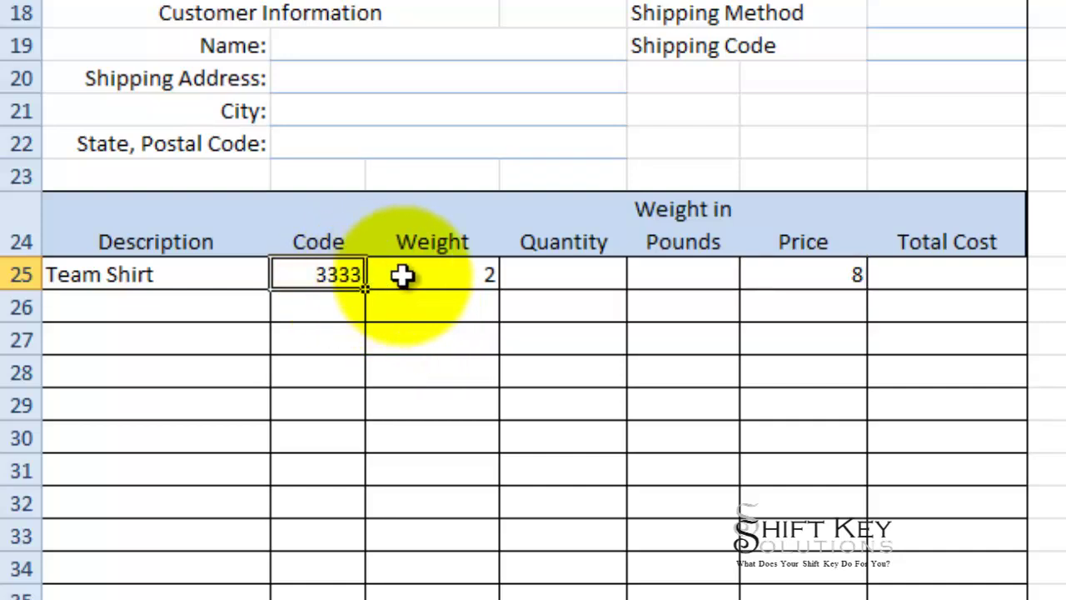
left_click(860, 280)
left_click_drag(317, 278, 802, 277)
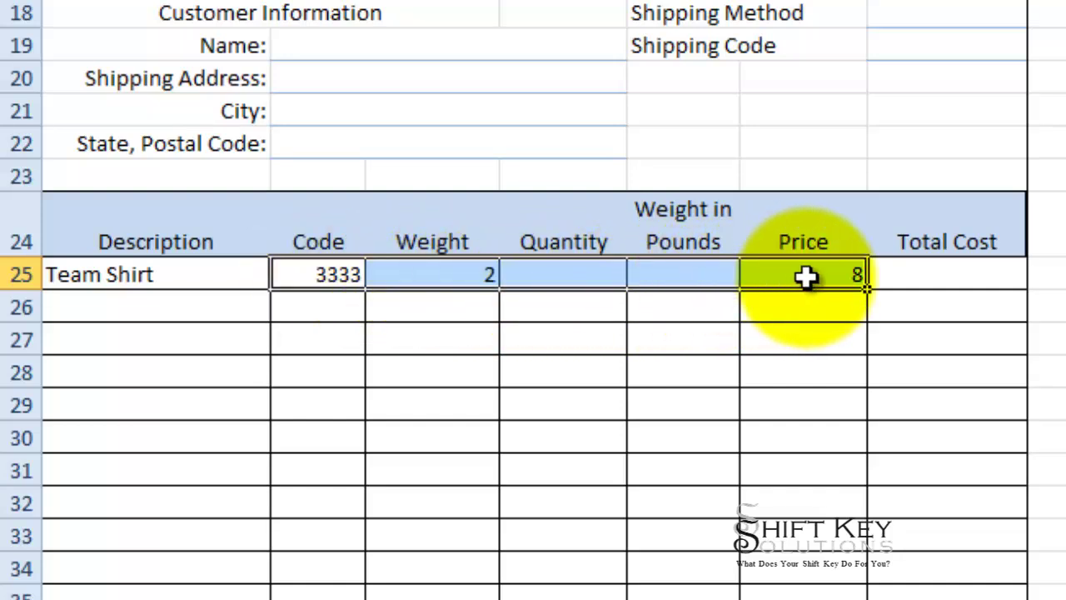
scroll(872, 290, "down", 3)
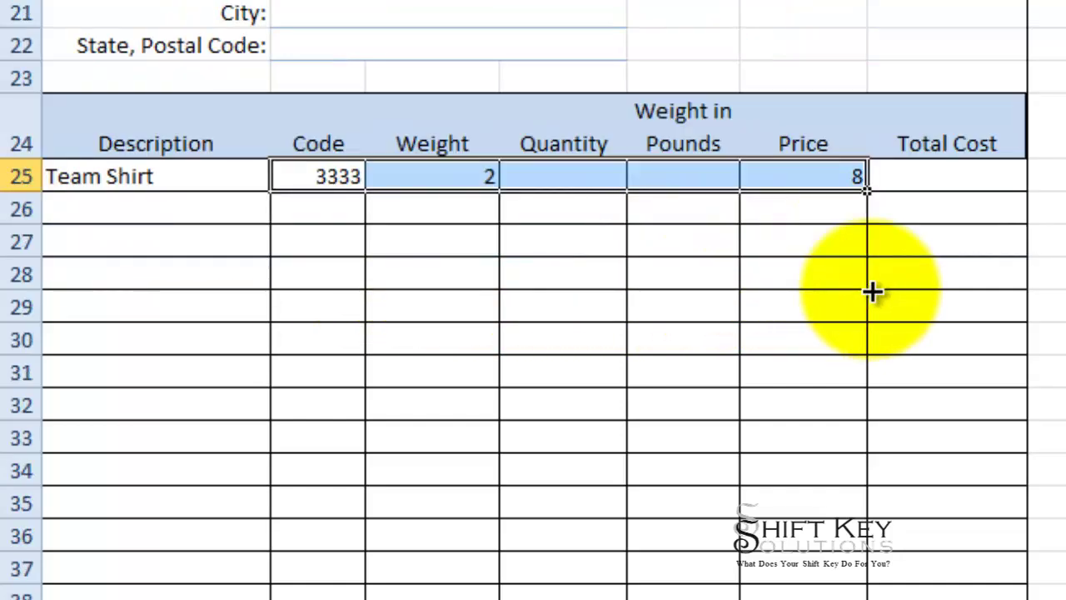
left_click_drag(872, 4, 861, 436)
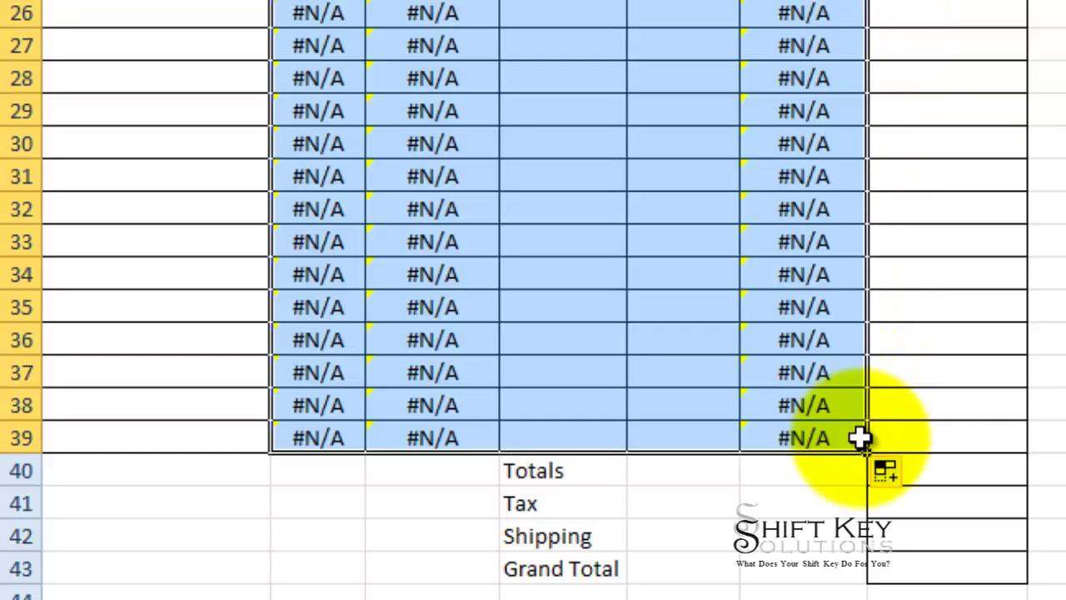
left_click(324, 11)
scroll(767, 258, "up", 1)
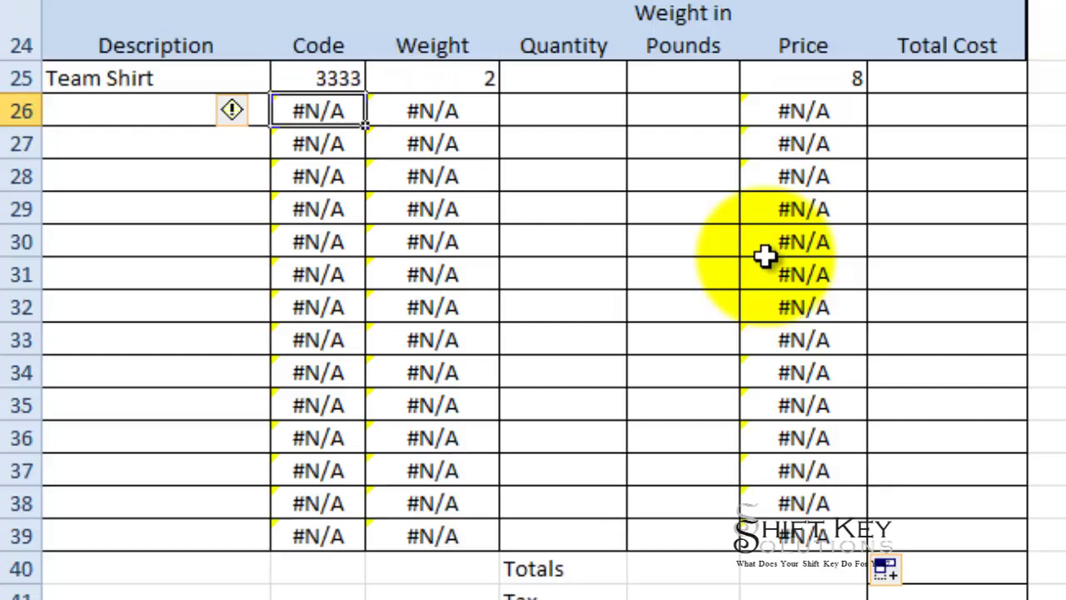
scroll(310, 88, "up", 1)
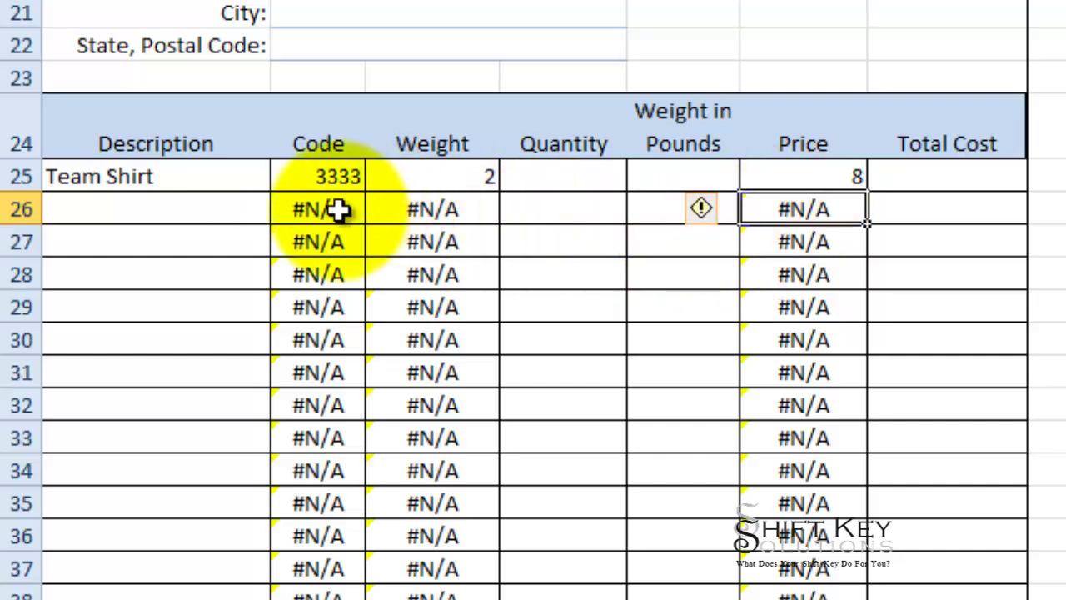
left_click(150, 209)
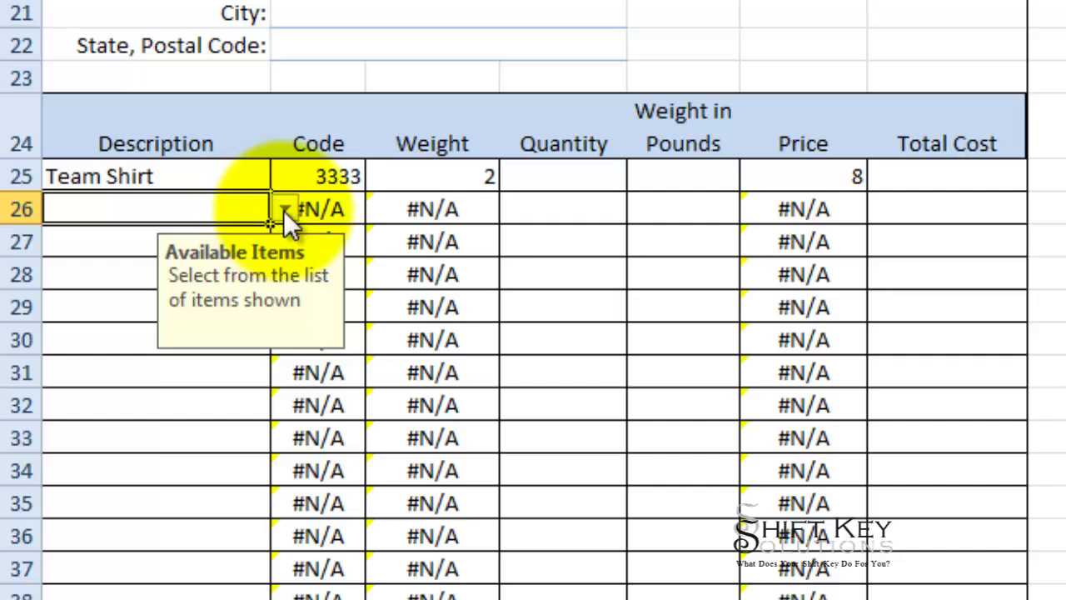
Step: Choose Shorts in A26 and check its Code 2580, Weight 2 and Price 7.5
left_click(284, 210)
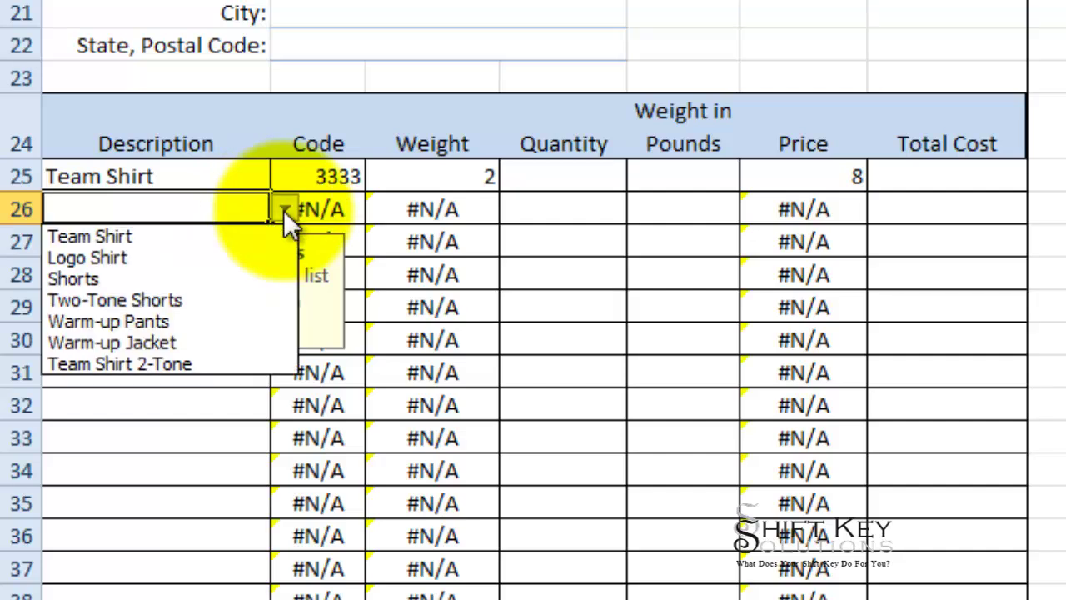
left_click(163, 279)
left_click(446, 210)
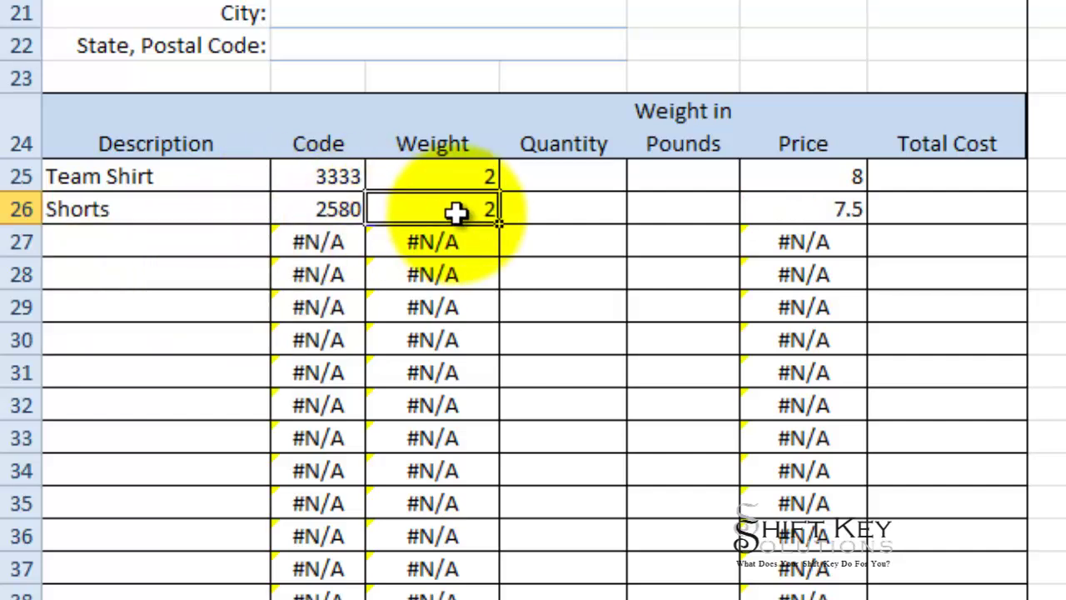
left_click(744, 218)
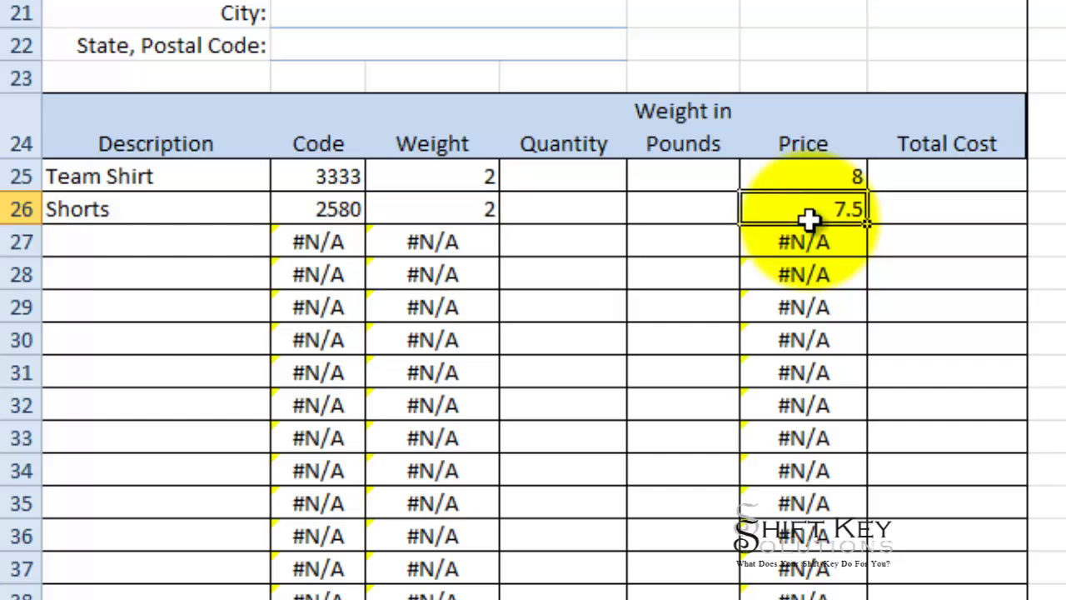
left_click(341, 209)
left_click(433, 210)
left_click(647, 206)
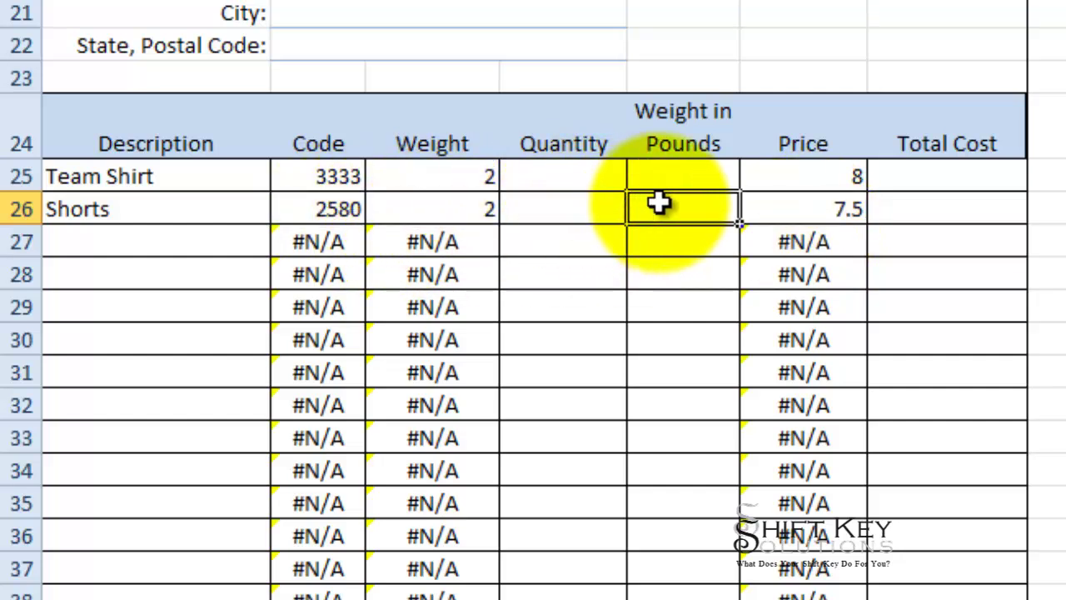
left_click(802, 210)
Step: Highlight the block of #N/A errors in the empty rows B27:F38
scroll(300, 250, "down", 1)
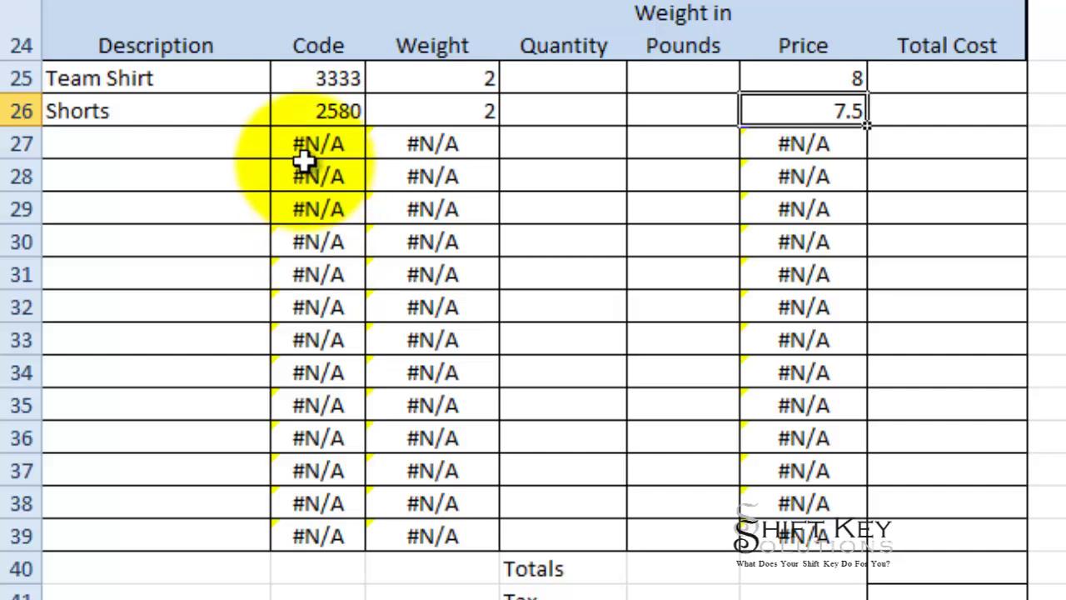
left_click_drag(306, 145, 464, 197)
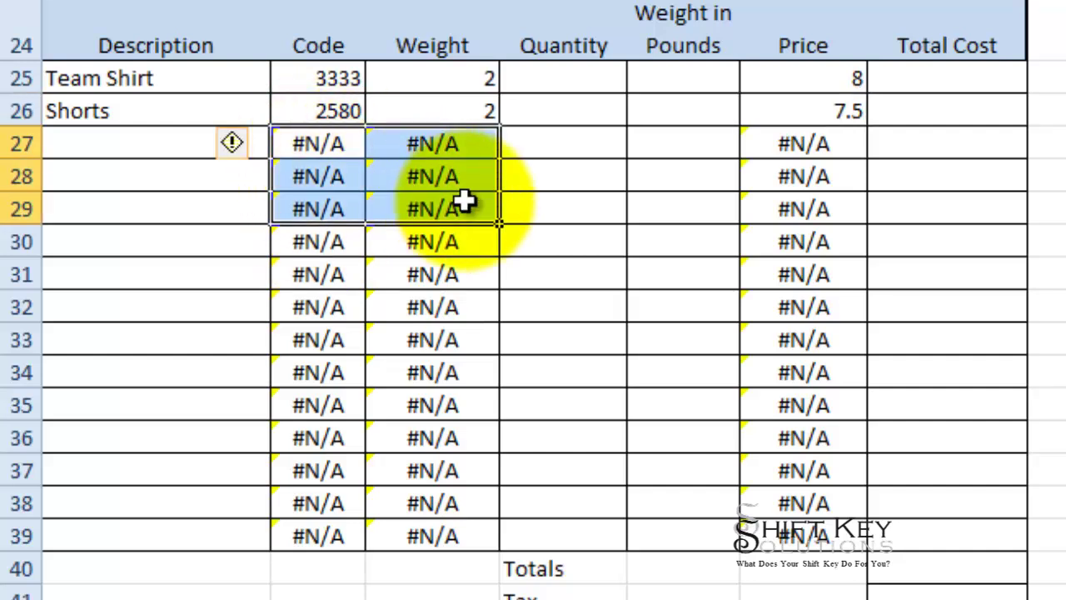
left_click(815, 508)
left_click_drag(818, 516, 349, 138)
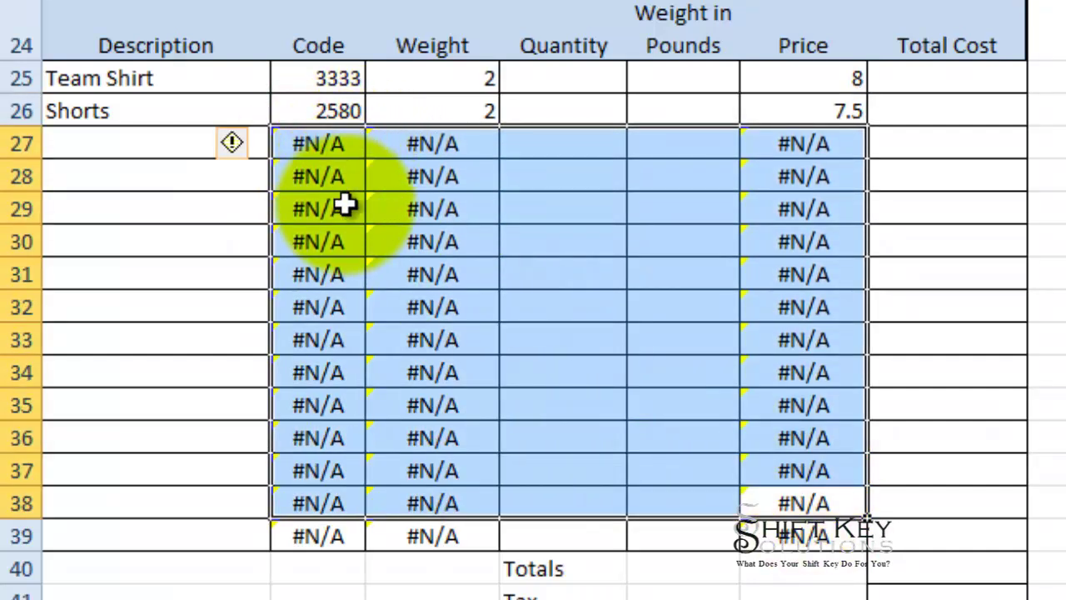
left_click(303, 150)
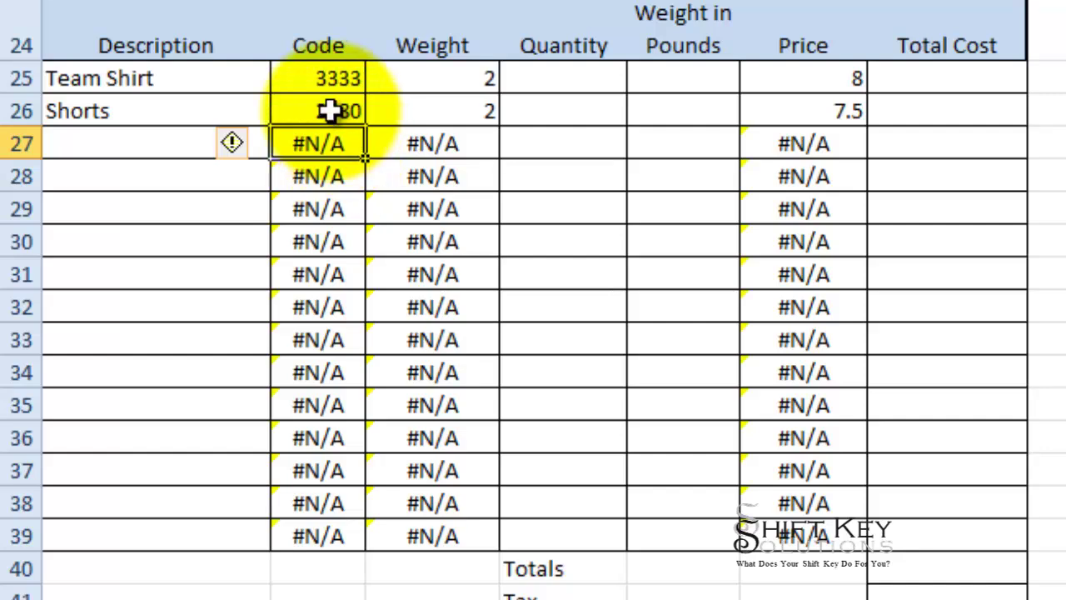
left_click(325, 79)
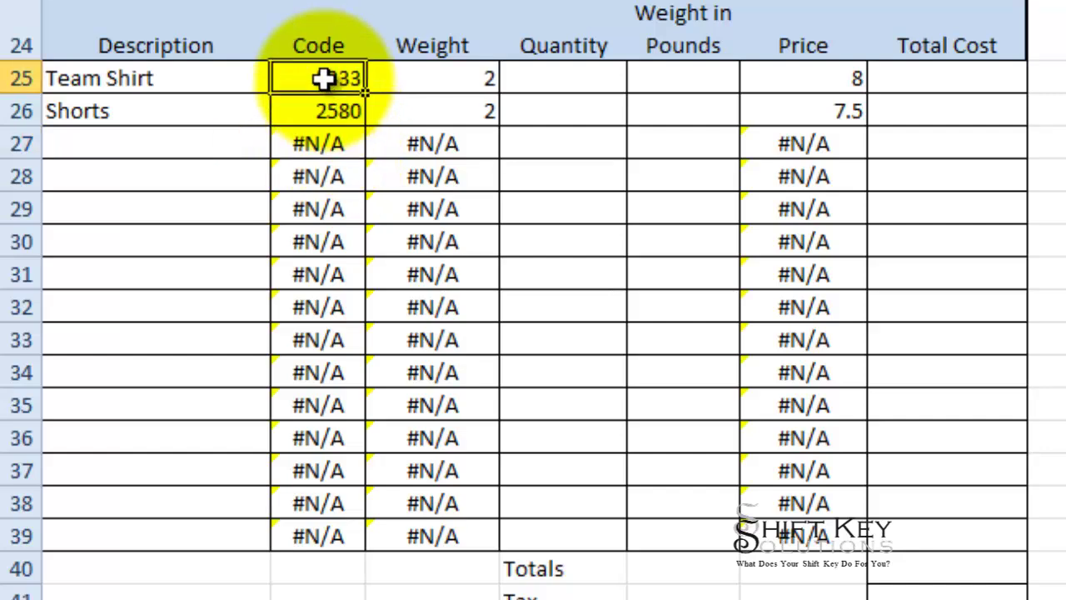
scroll(325, 125, "up", 3)
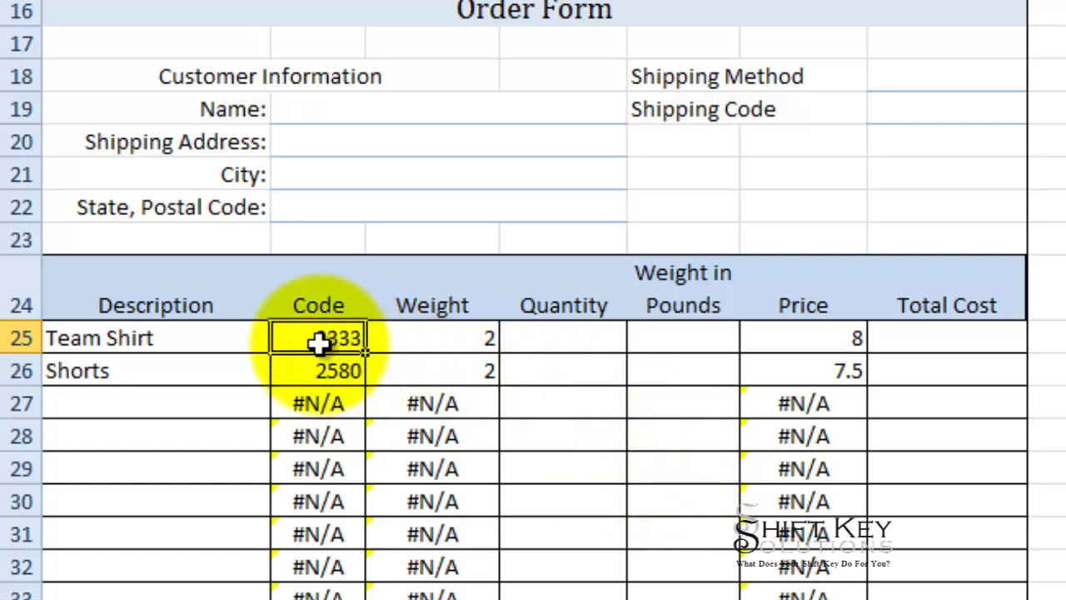
scroll(319, 343, "up", 1)
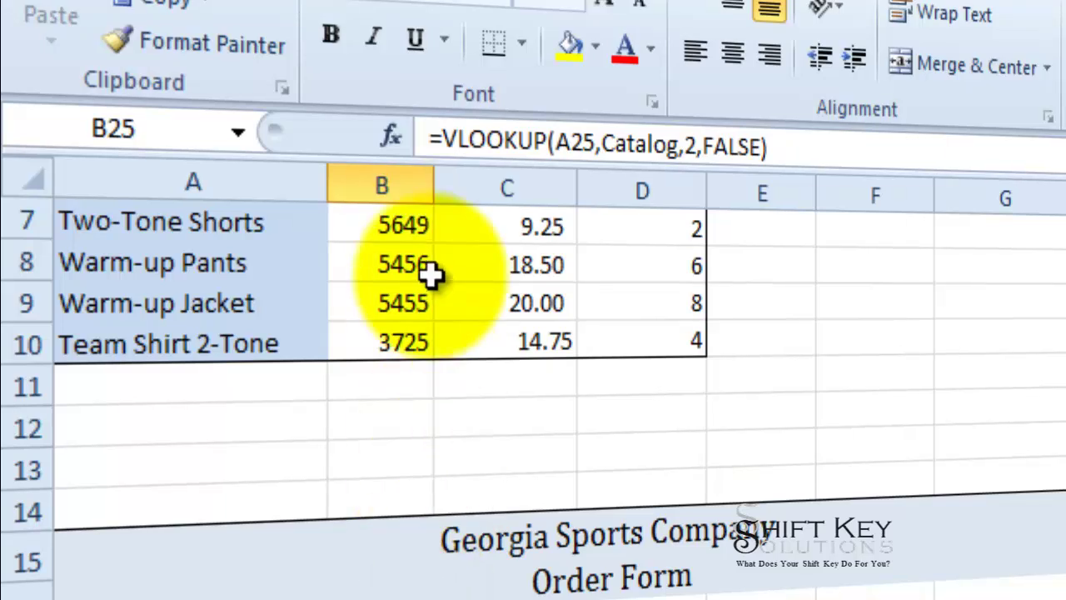
Step: Wrap B25's Code lookup as =IFERROR(VLOOKUP(A25,Catalog,2,FALSE),"")
left_click(447, 127)
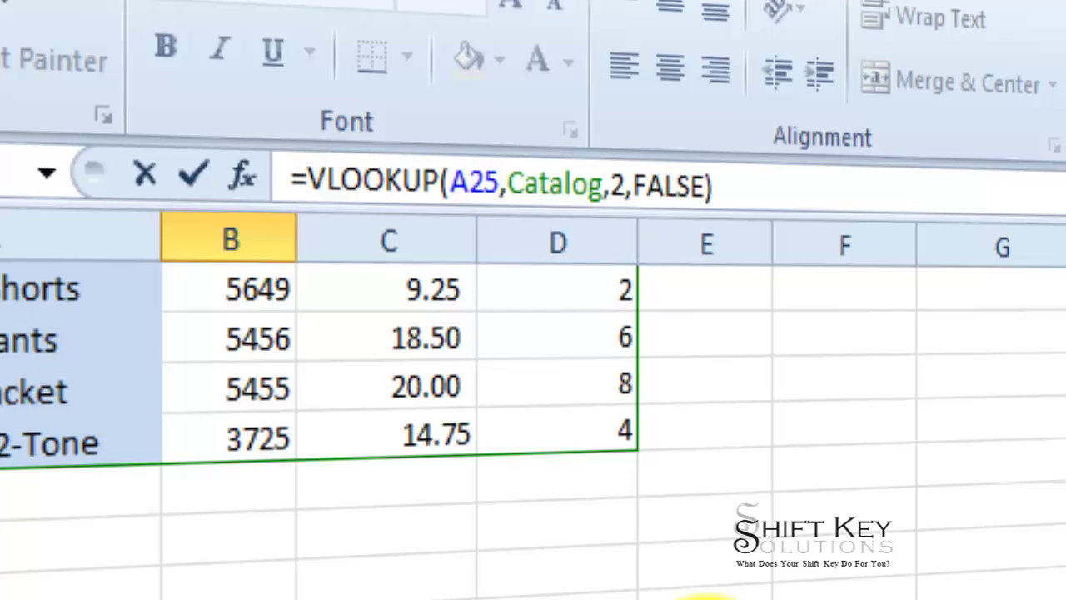
type("ife")
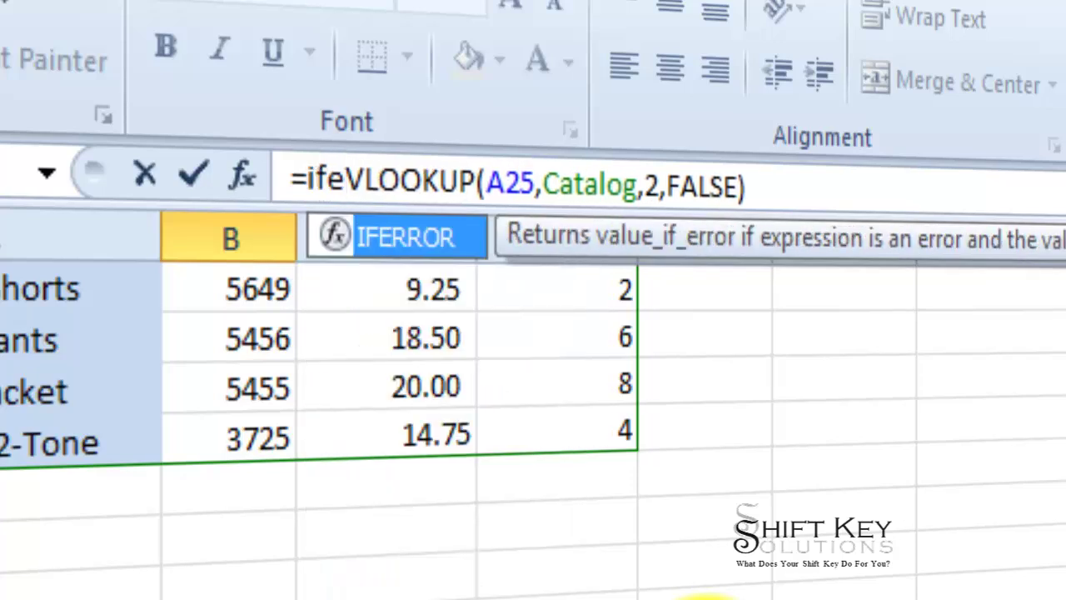
key("Tab")
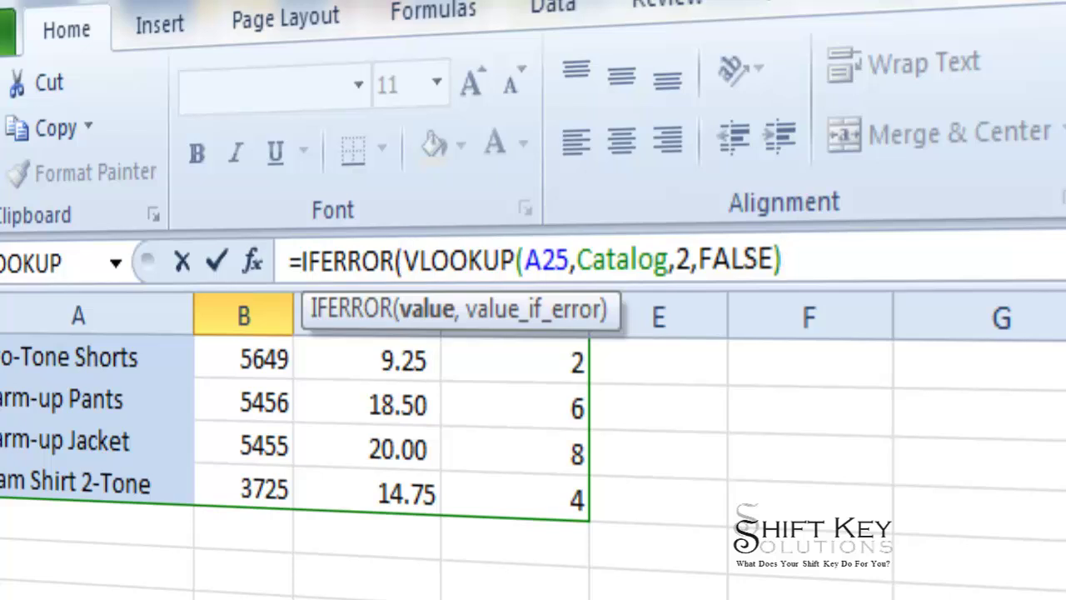
type(",")
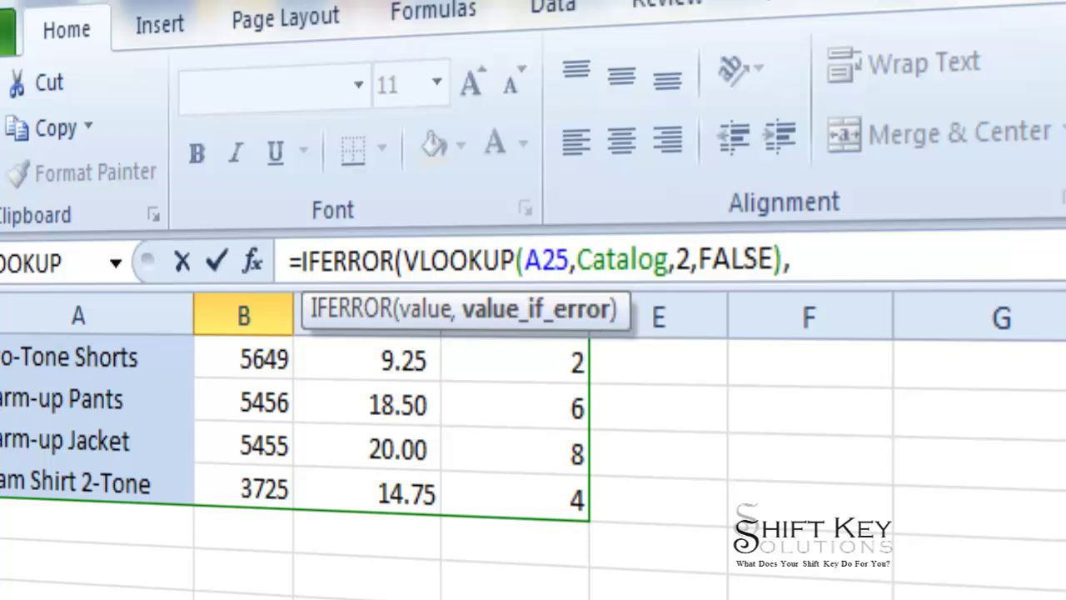
type("\"\"")
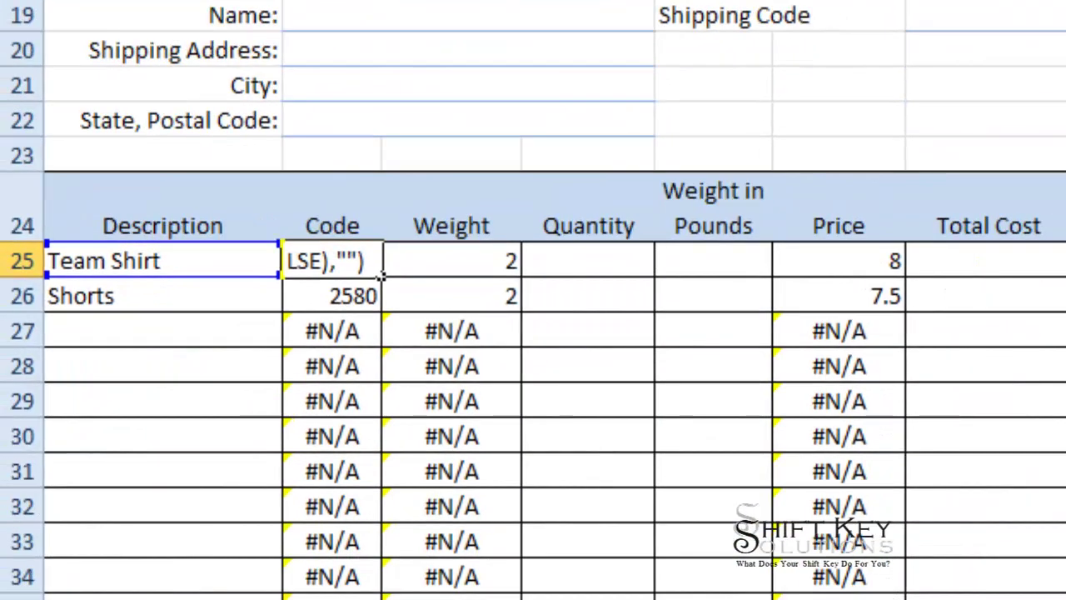
left_click(204, 65)
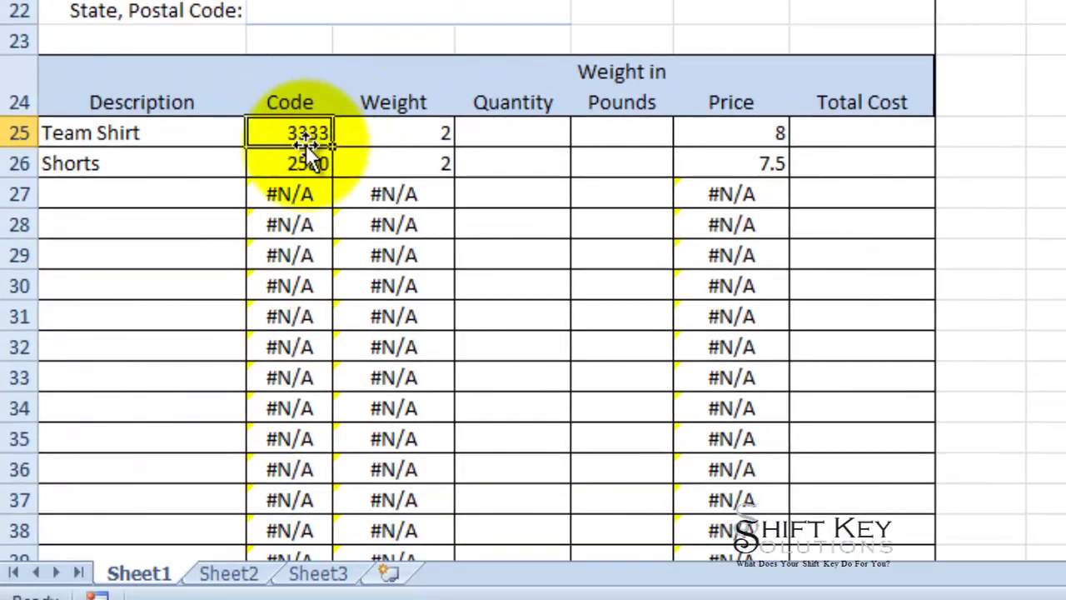
Step: Copy the IFERROR Code formula down through B39 so empty rows show blanks
scroll(328, 112, "down", 2)
left_click_drag(335, 146, 328, 383)
scroll(313, 50, "up", 1)
left_click(301, 56)
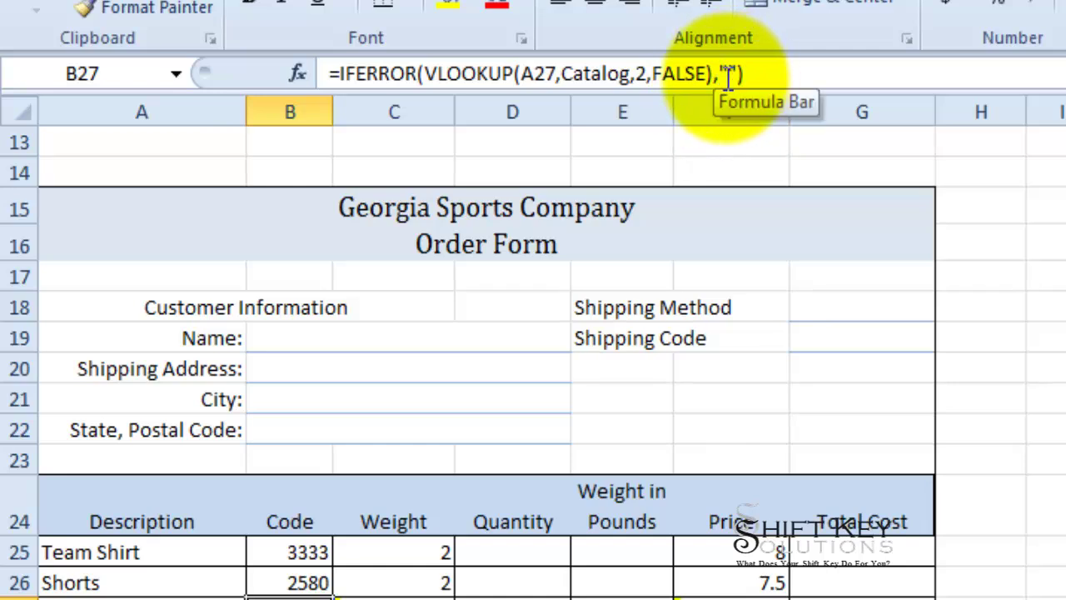
left_click_drag(299, 594, 302, 599)
Step: Wrap the C25 Weight lookup in IFERROR with a blank "" fallback
left_click(309, 326)
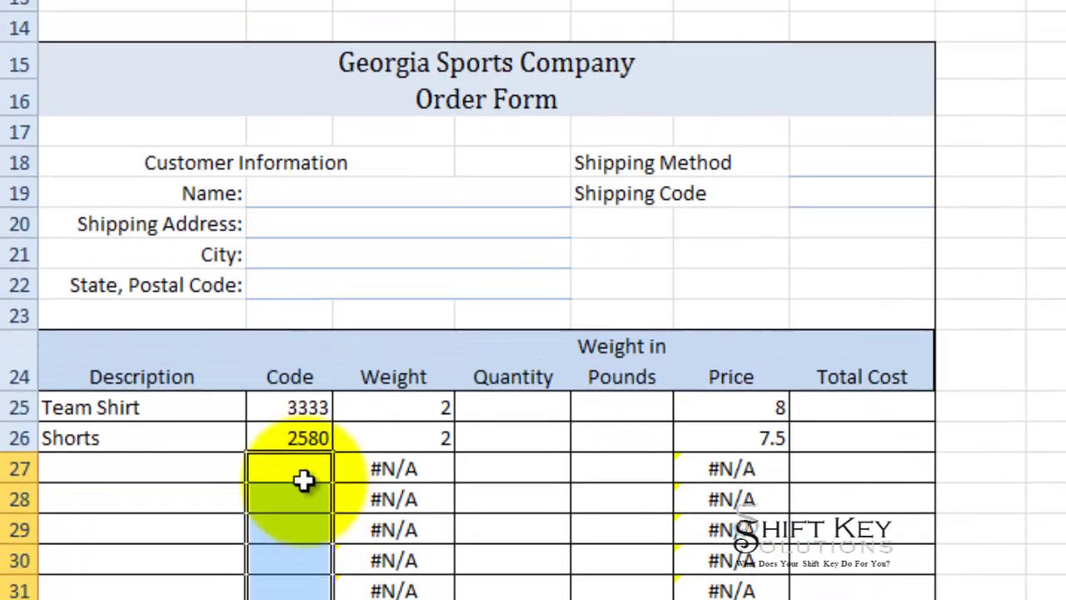
left_click(400, 262)
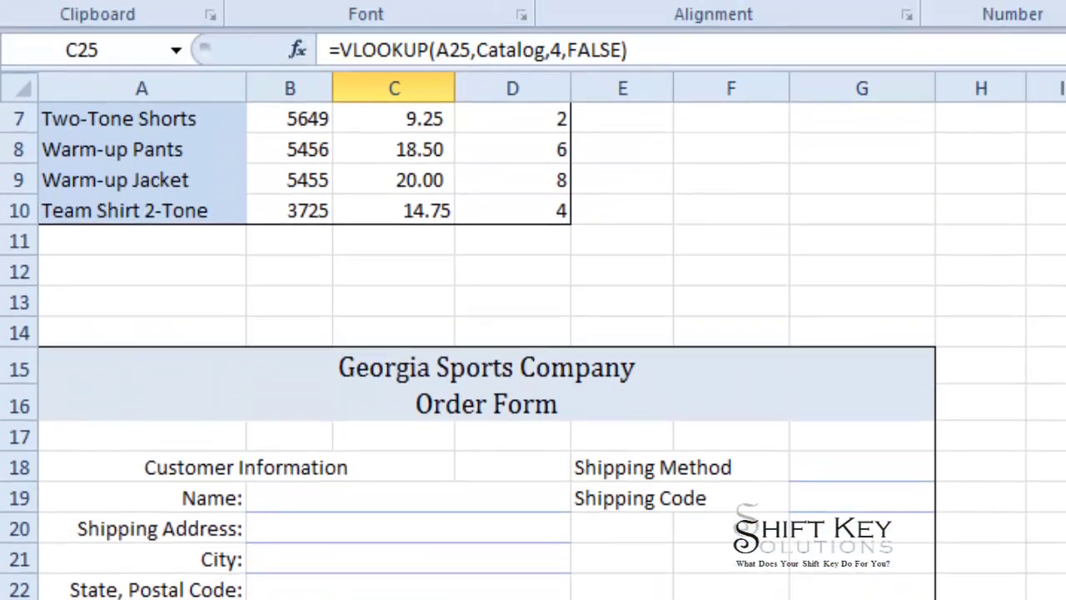
left_click(329, 50)
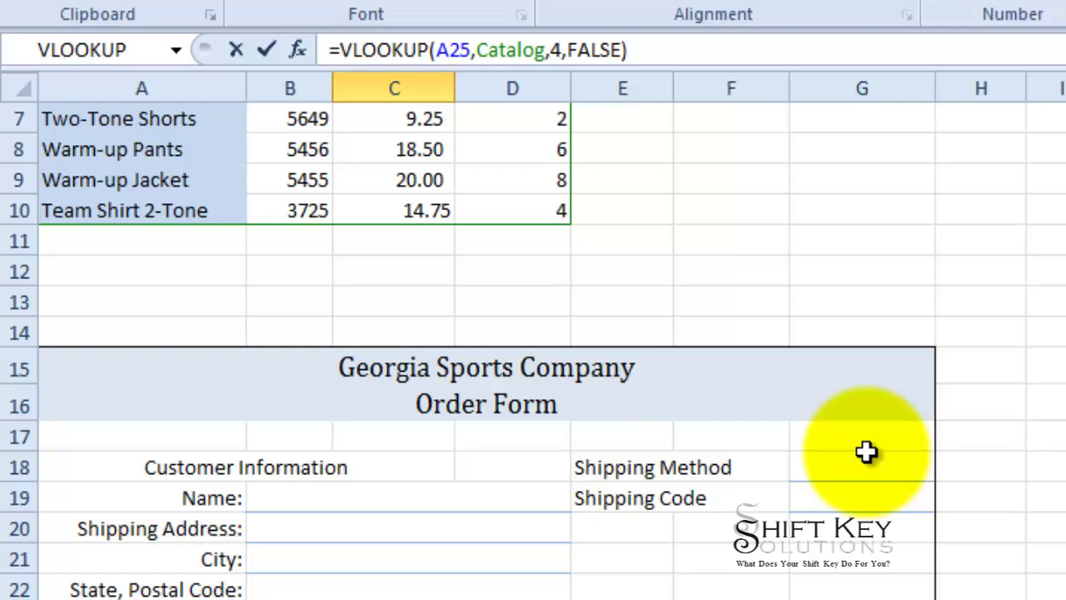
type("IFERROR(")
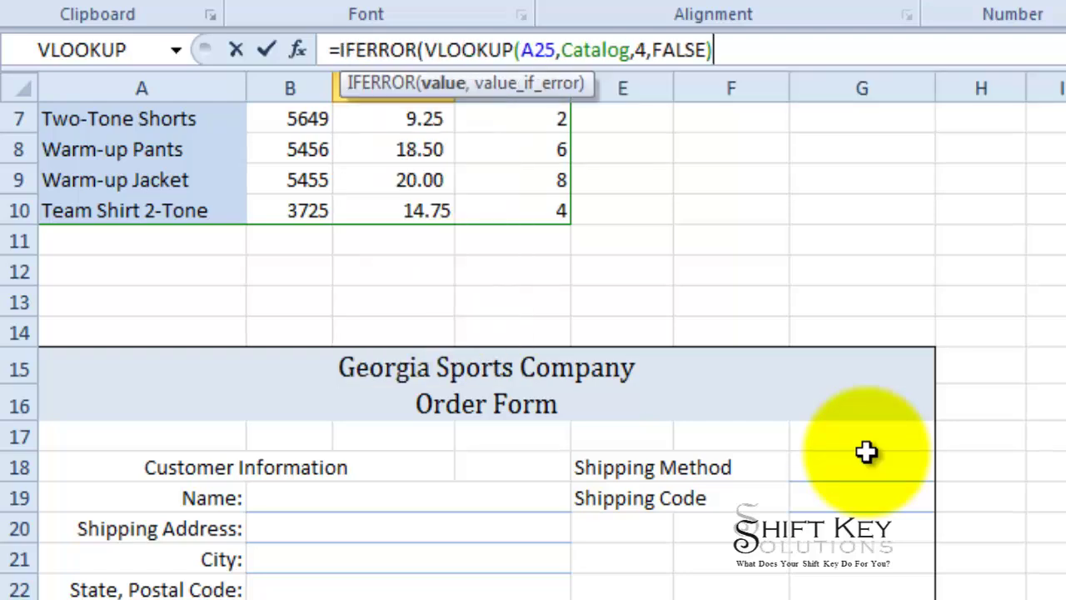
type(",")
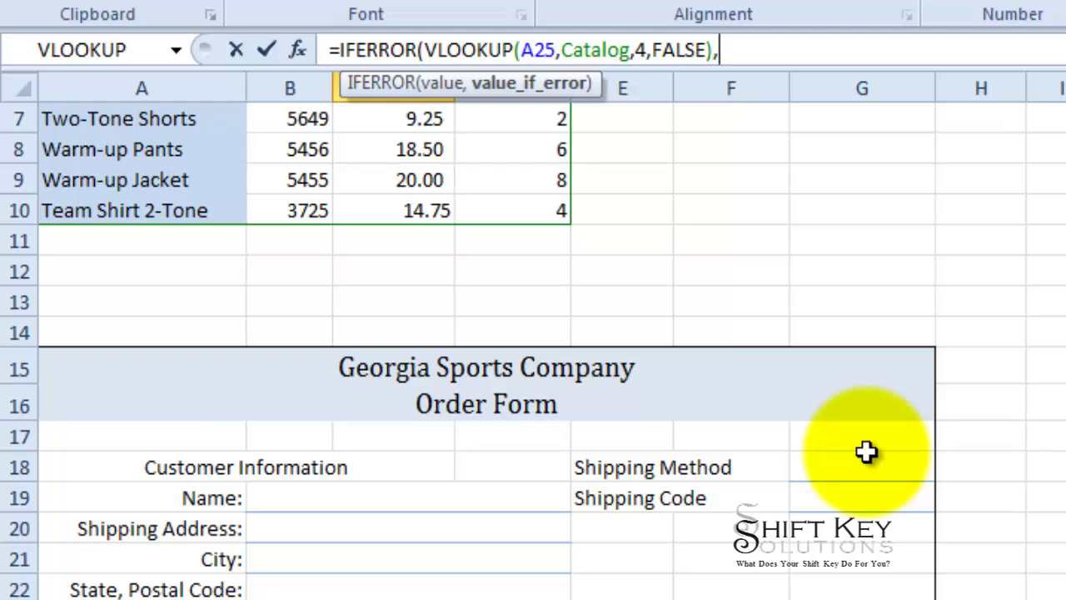
type("\"\")")
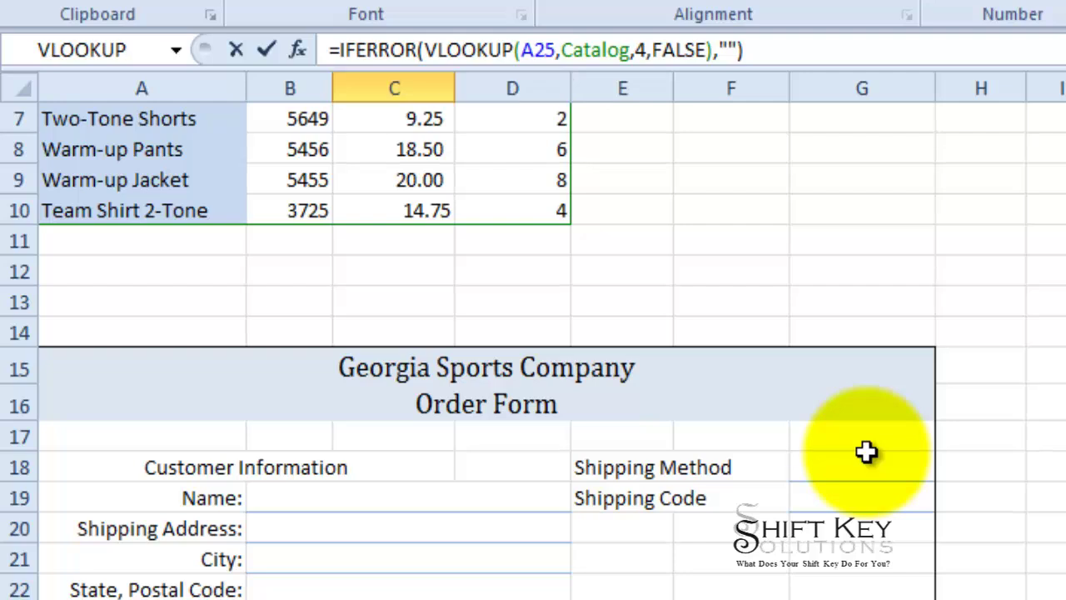
key("Tab")
key("Tab")
key("Tab")
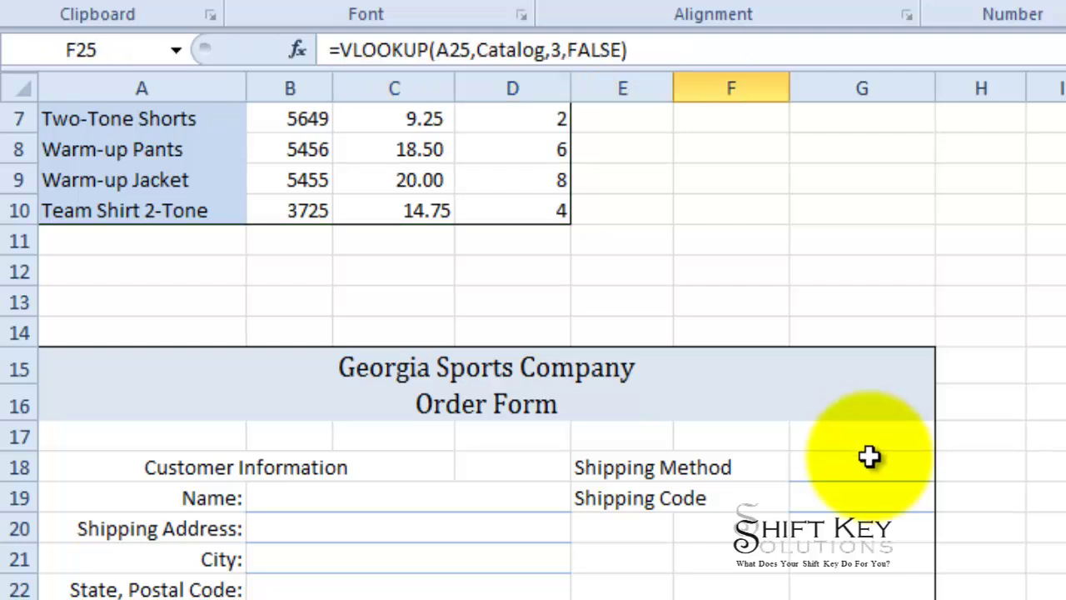
Step: Begin rewriting F25 as IFERROR(VLOOKUP(A25,Catalog,3,FALSE),"")
left_click(338, 50)
type("ifer")
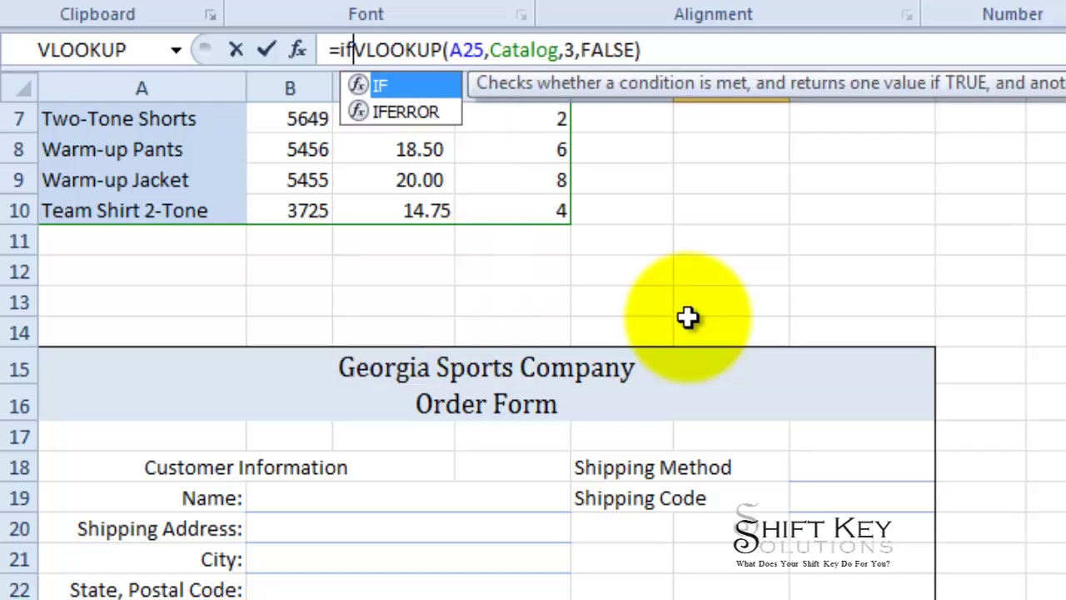
key("Tab")
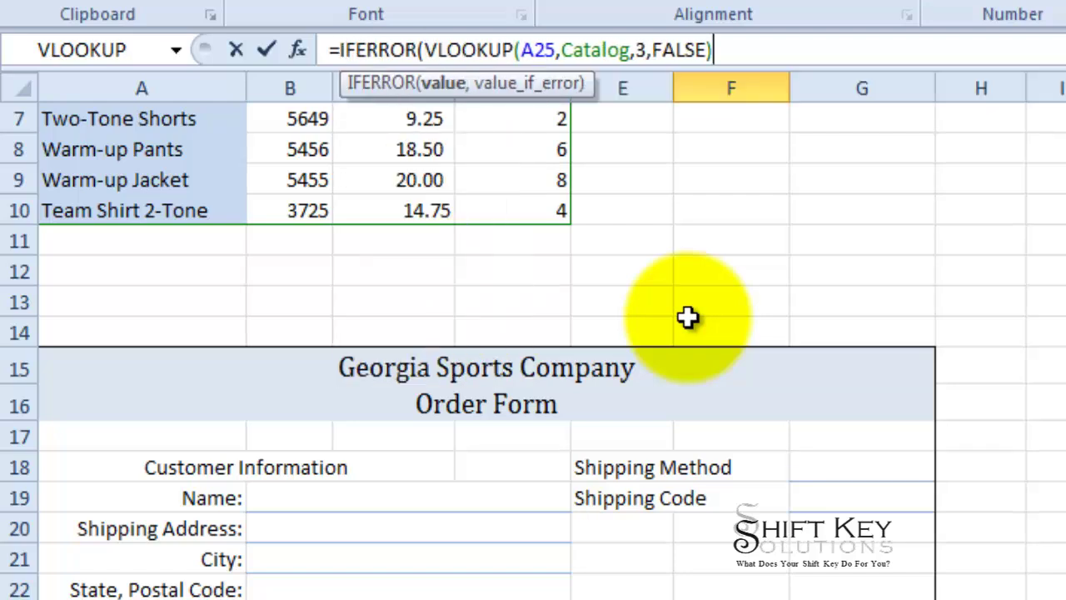
key("End")
type(",")
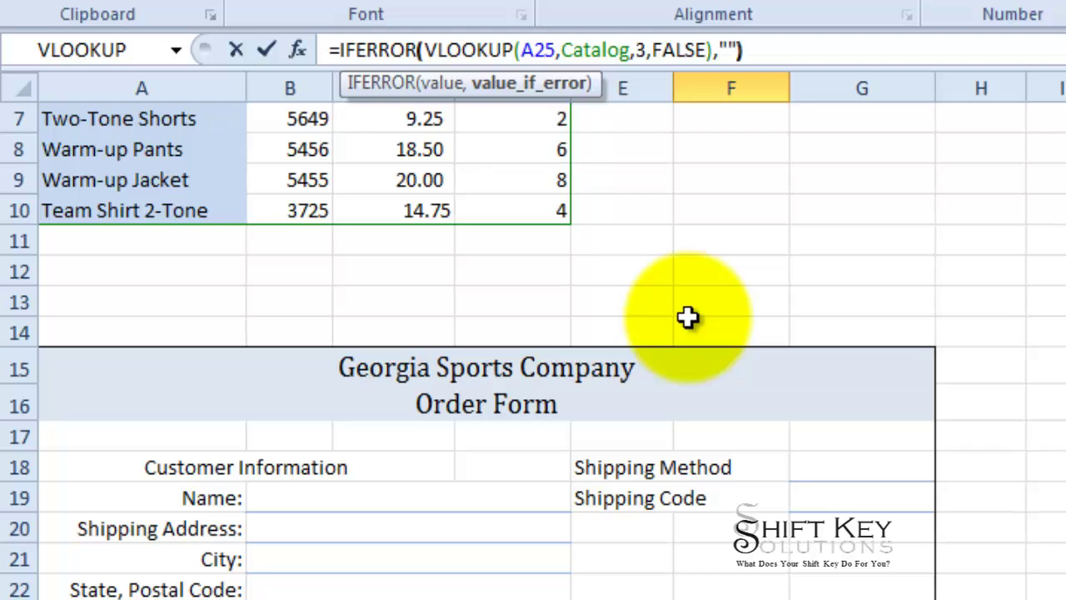
Step: Commit the IFERROR price formula and fill C25:F25's lookups down to row 39
left_click(266, 50)
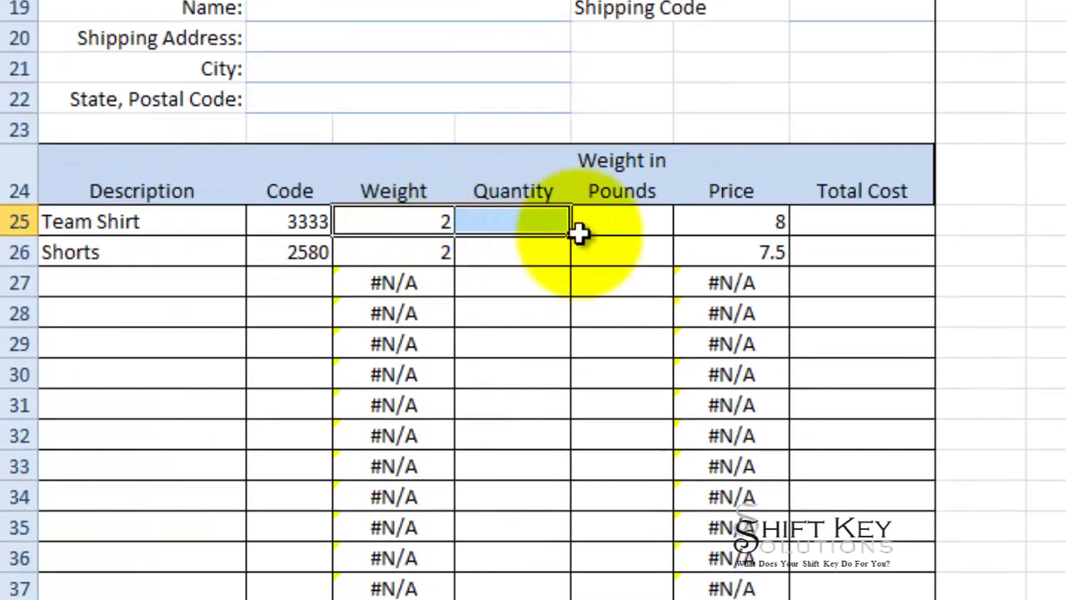
left_click_drag(409, 528, 810, 545)
left_click_drag(810, 234, 790, 229)
scroll(790, 231, "down", 1)
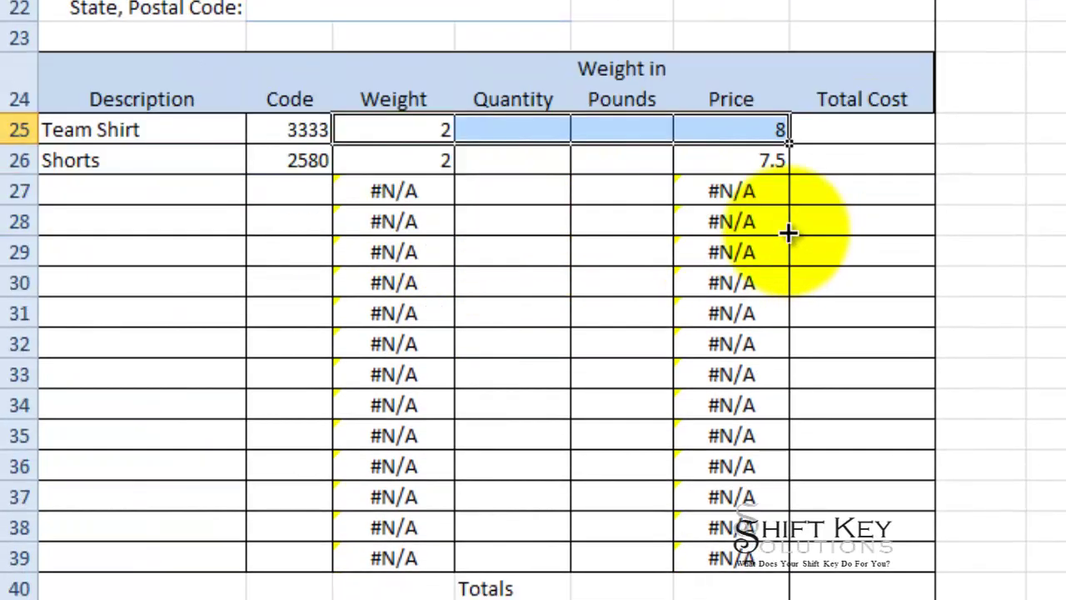
left_click_drag(787, 146, 774, 568)
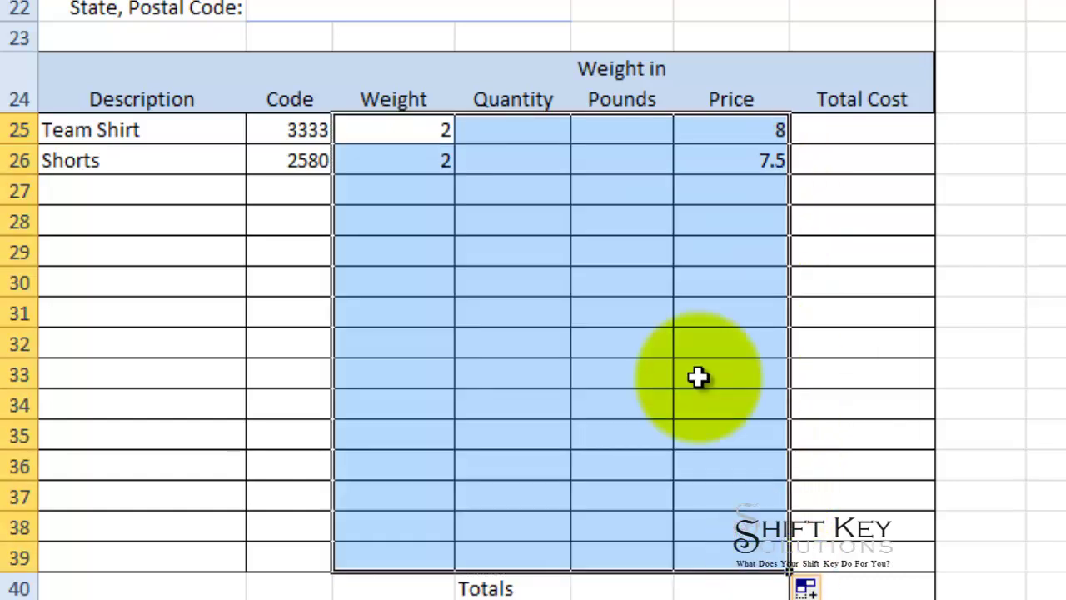
left_click(435, 197)
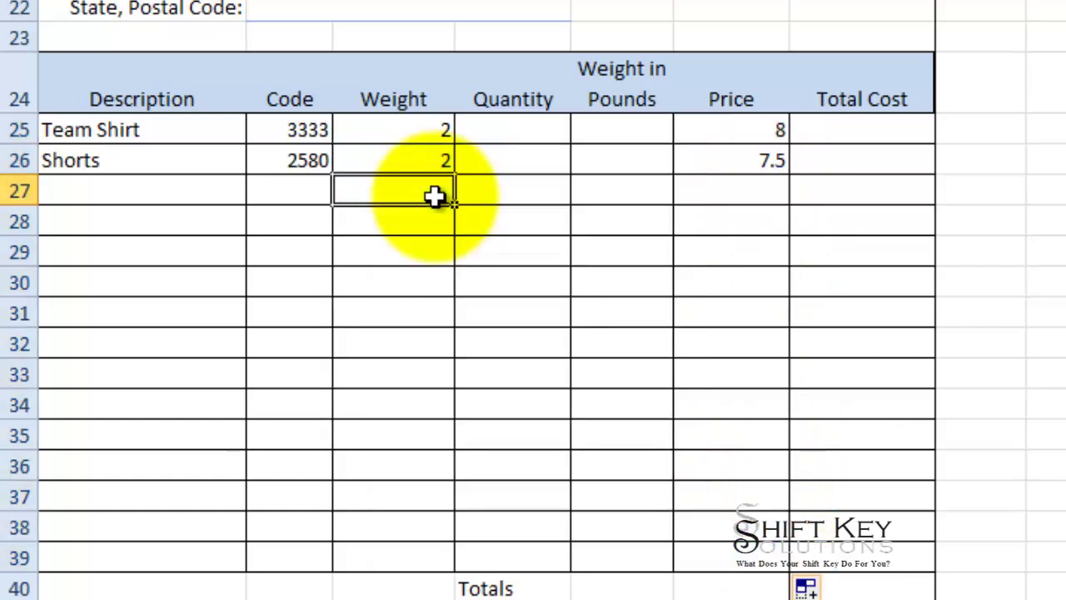
Step: Choose Two-Tone Shorts from the item dropdown in A27
left_click(178, 161)
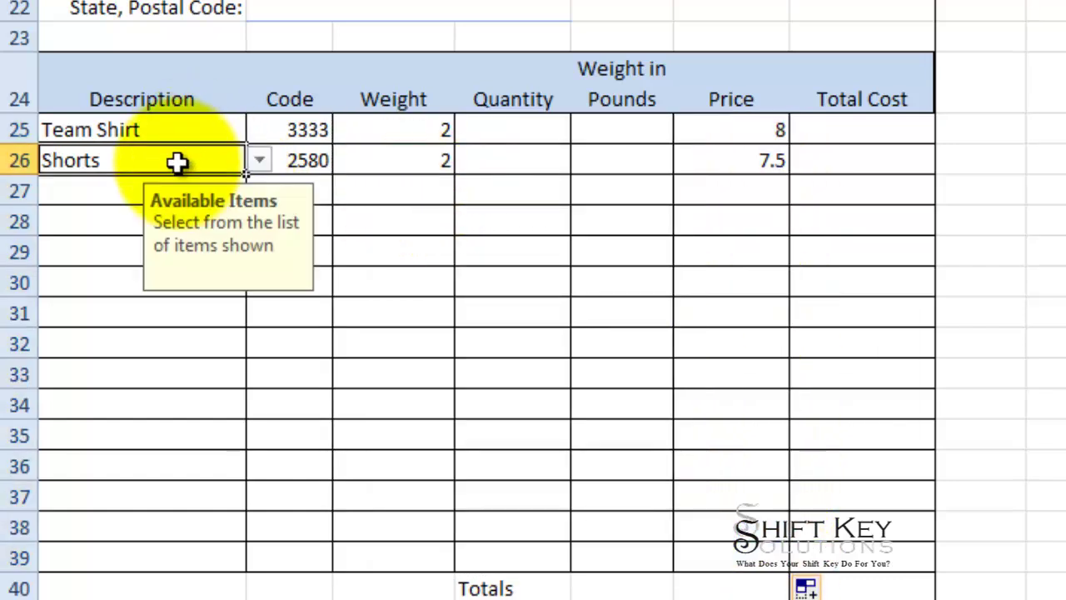
left_click(83, 191)
left_click(260, 191)
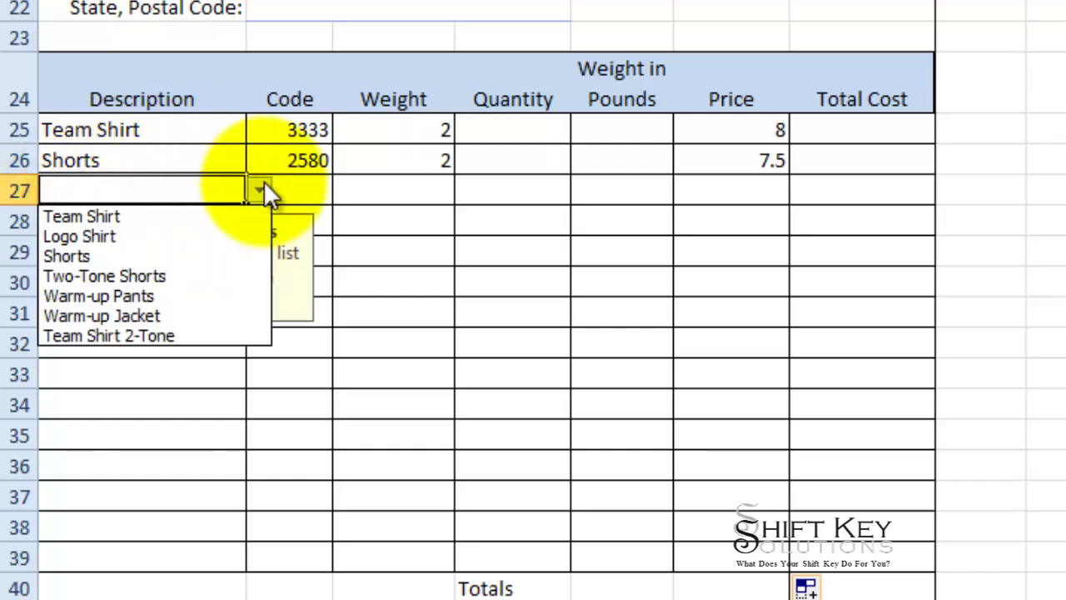
left_click(176, 278)
Step: Verify row 27 shows Code 5649, Weight 2 and Price 9.25 against Team Shirt's row
left_click(419, 194)
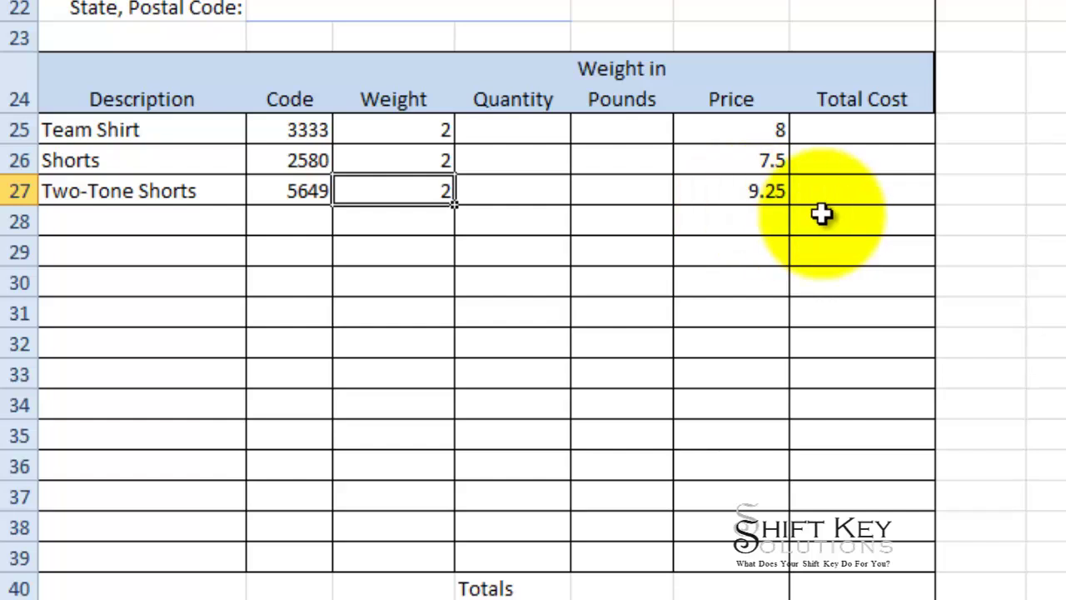
left_click(758, 192)
left_click(297, 133)
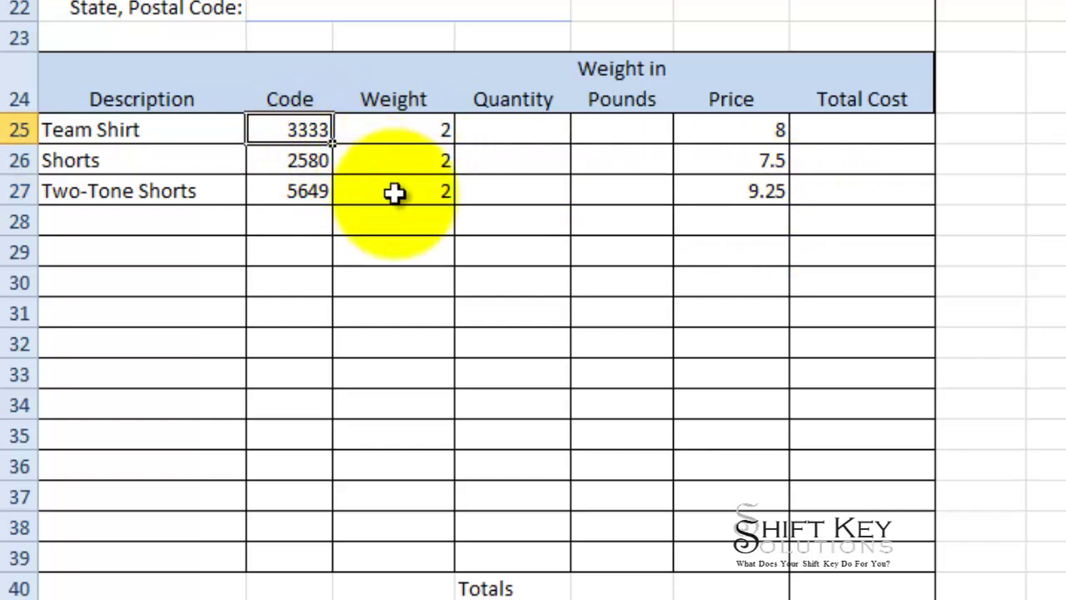
left_click(396, 193)
left_click(307, 135)
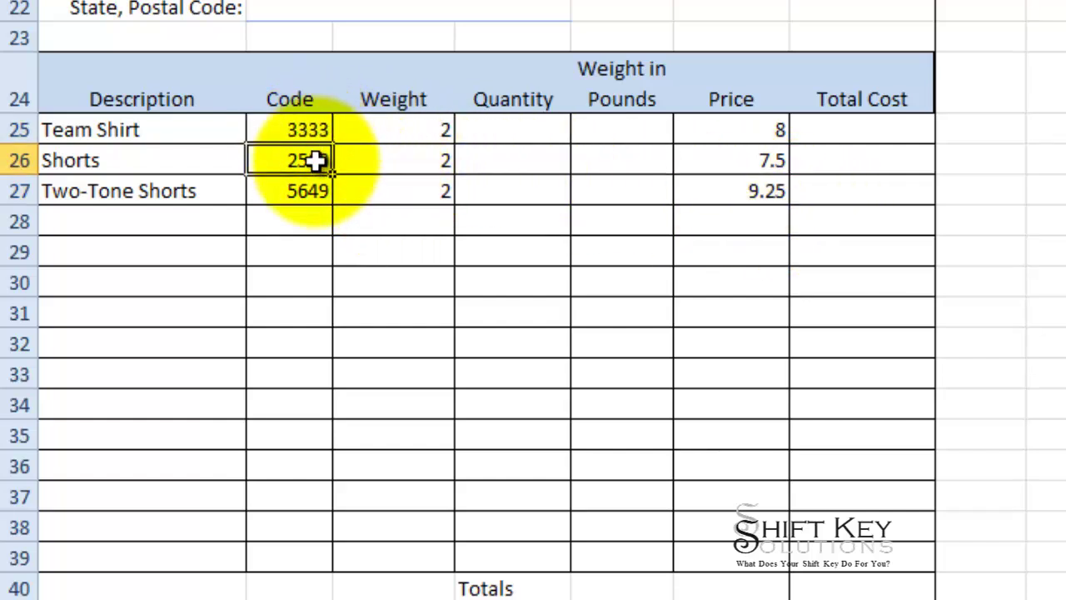
left_click(310, 196)
left_click(374, 195)
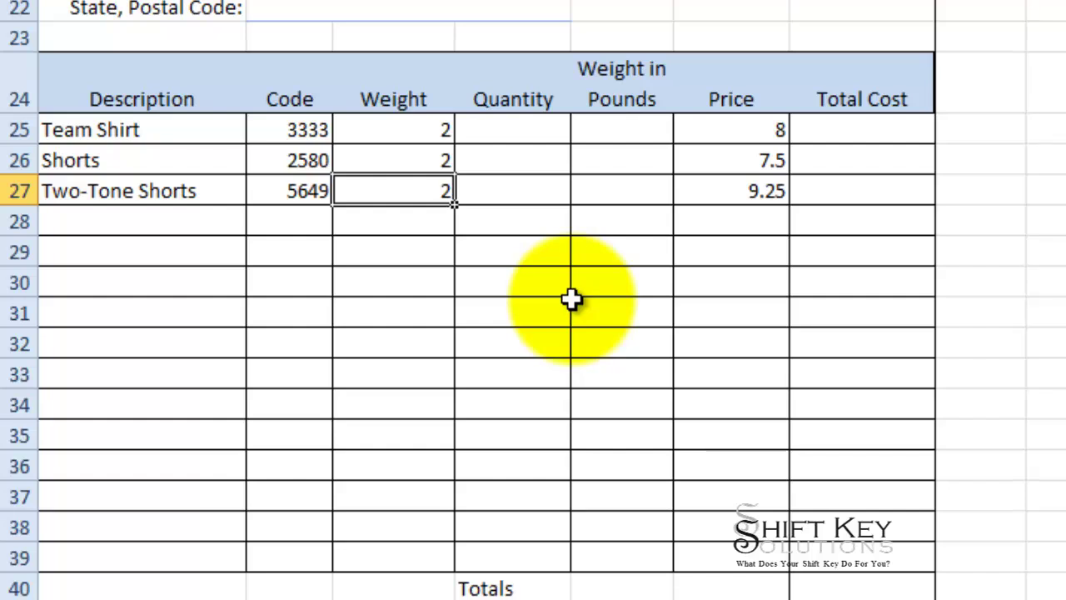
left_click(419, 134)
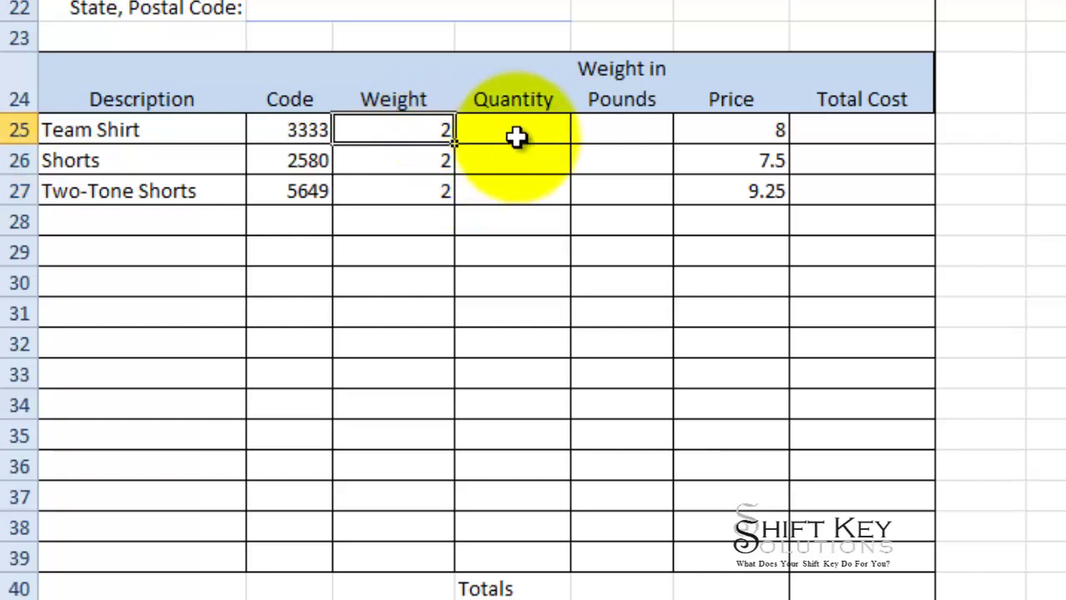
Step: Enter =C25*D25/16 in Team Shirt's Weight in Pounds cell E25
left_click(614, 127)
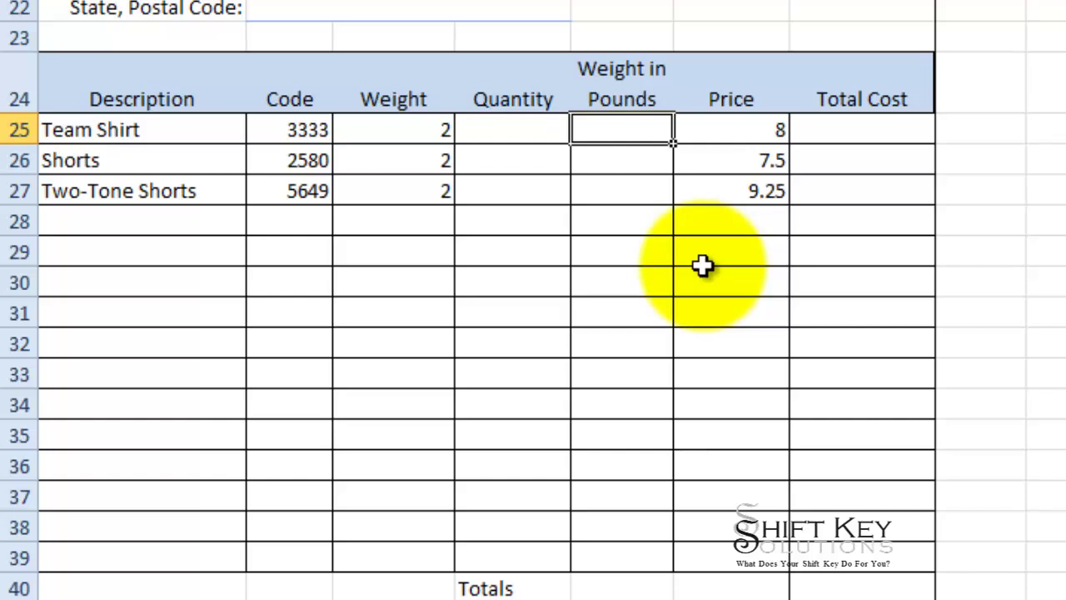
scroll(702, 264, "up", 1)
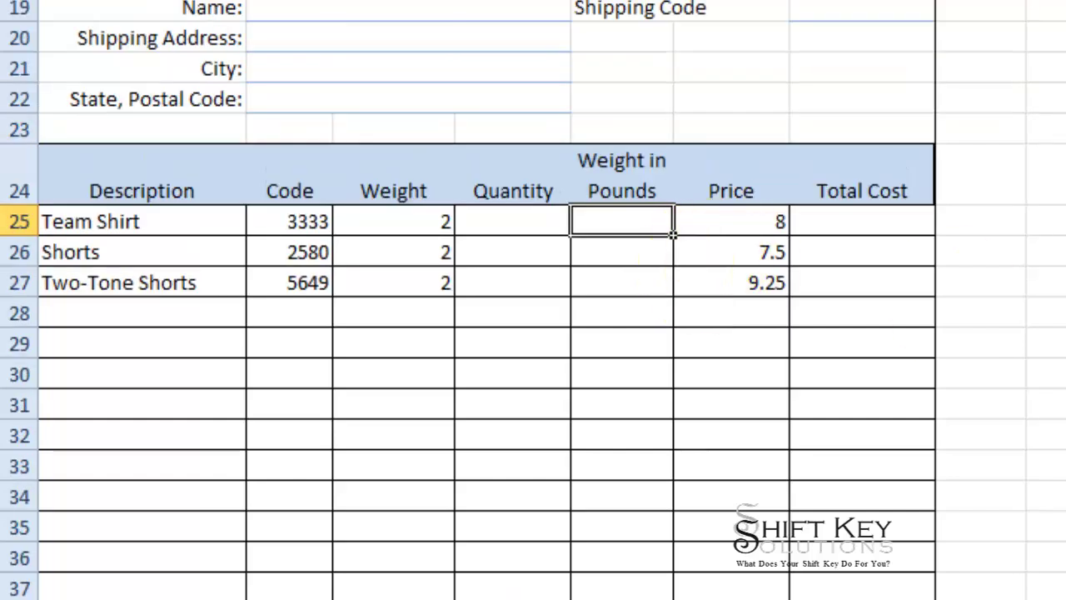
type("=")
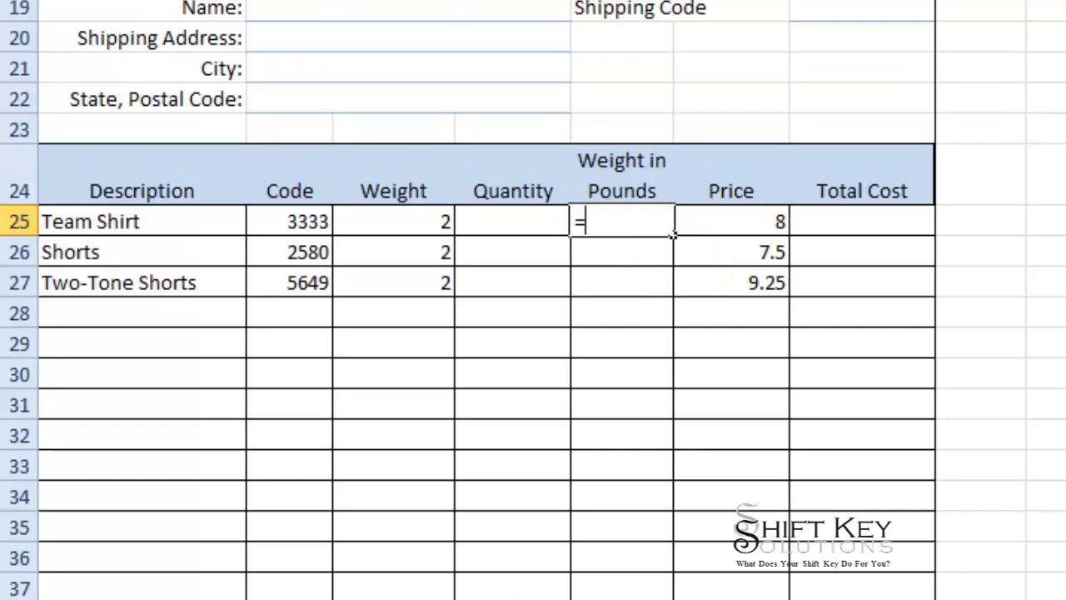
left_click(411, 228)
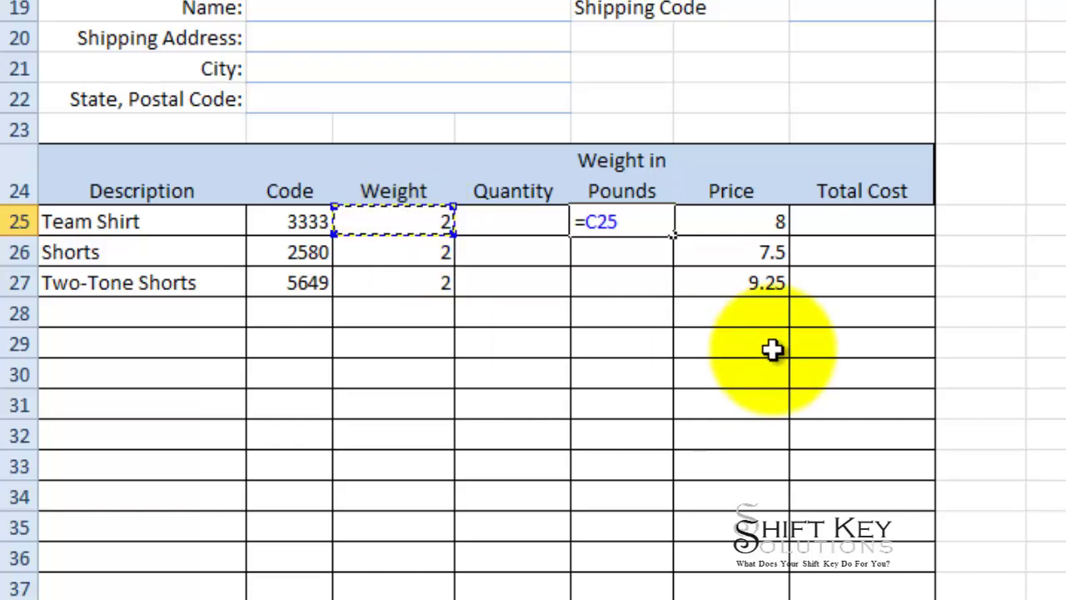
type("*")
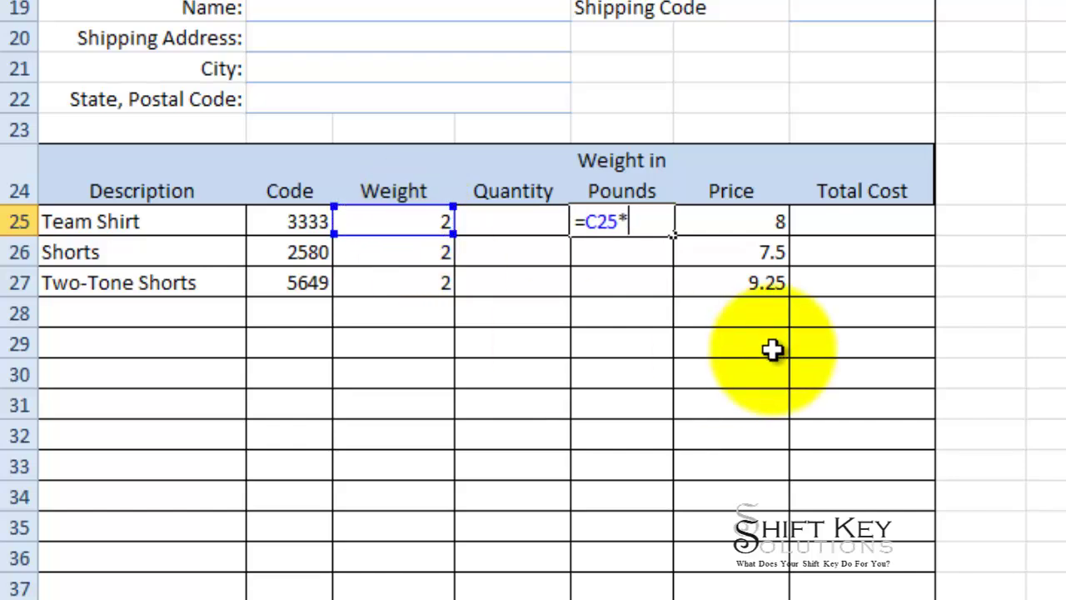
left_click(531, 224)
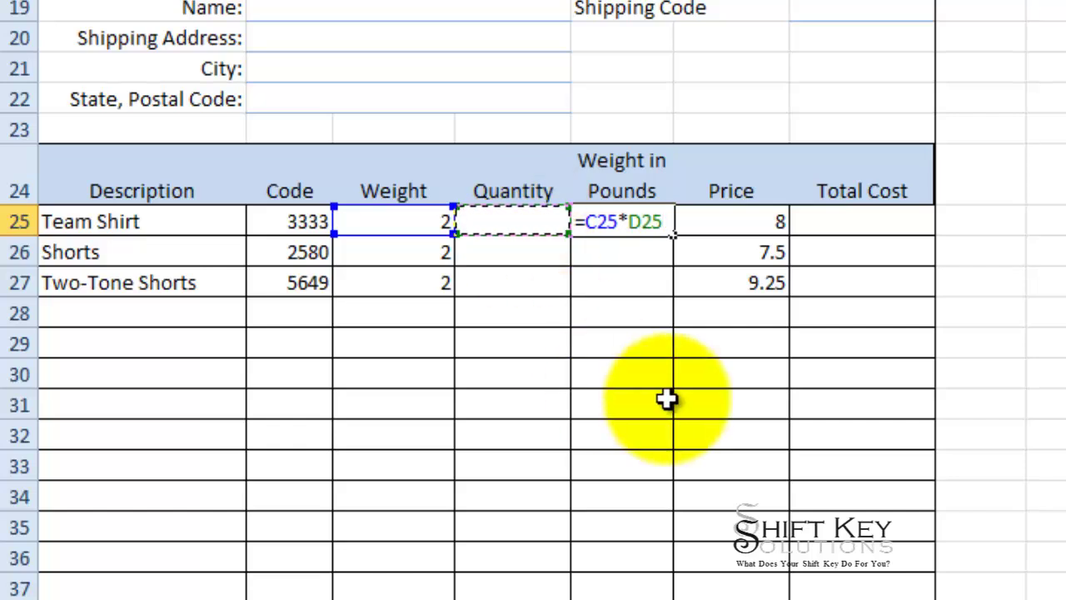
type("/")
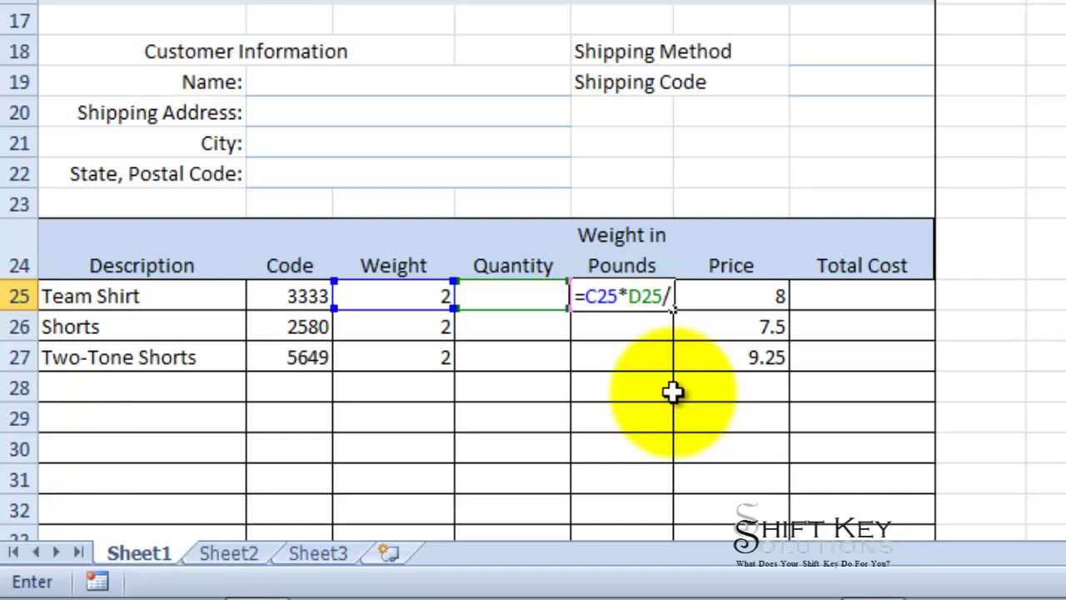
scroll(673, 392, "down", 1)
type("16")
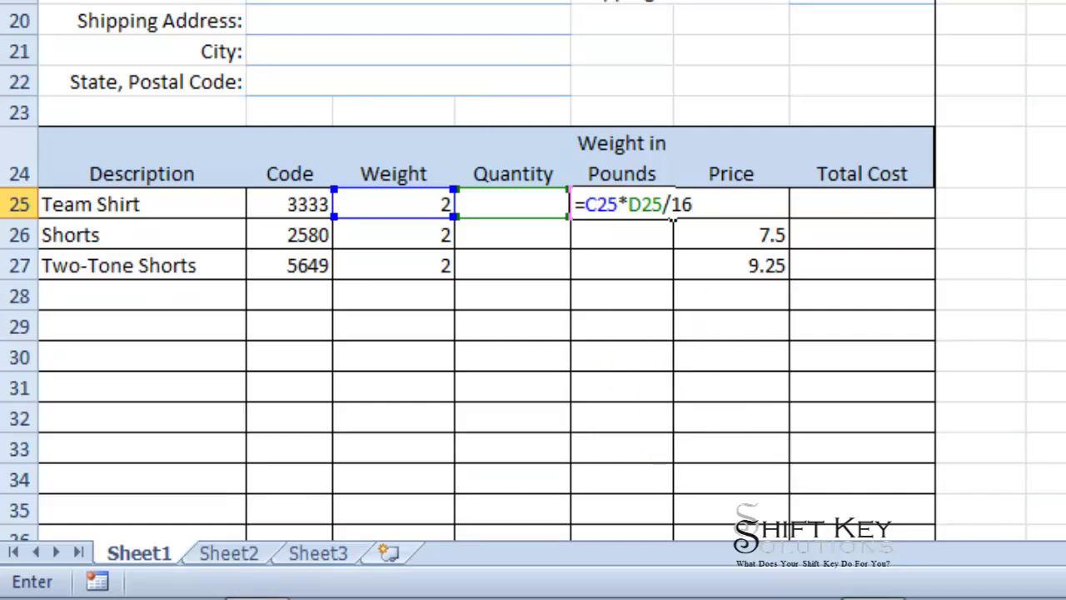
key("ctrl+Return")
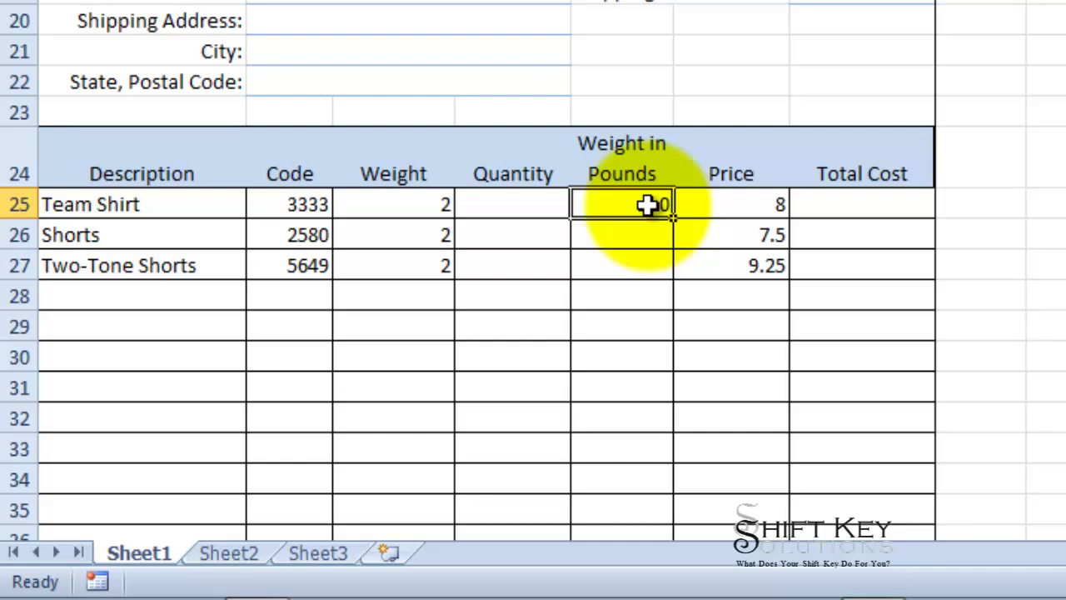
Step: Enter Quantity 10 in D25 and confirm Weight in Pounds shows 1.25
left_click(524, 205)
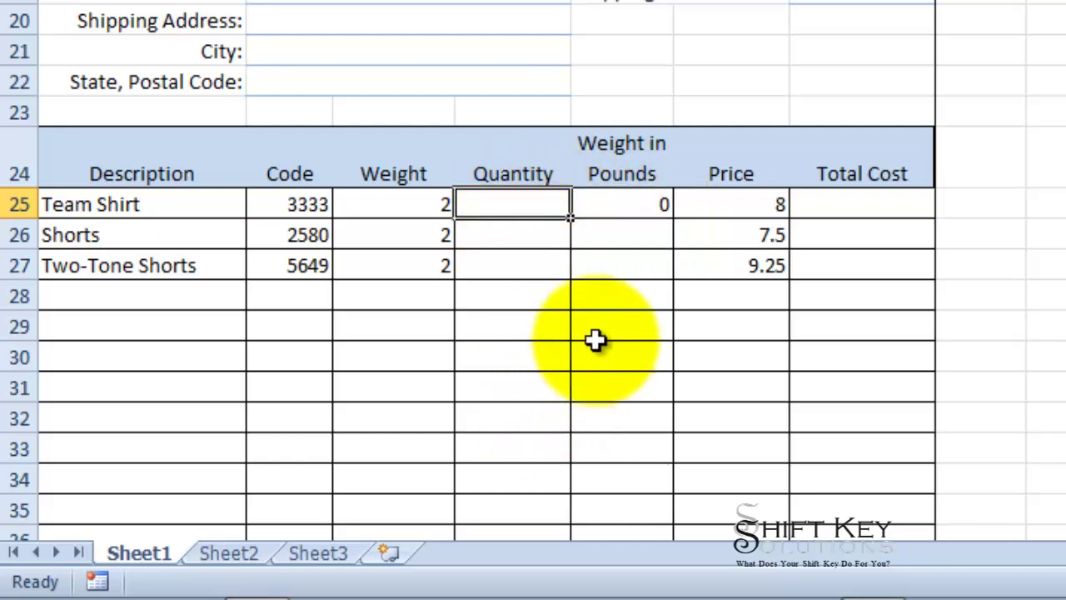
type("10")
key("Tab")
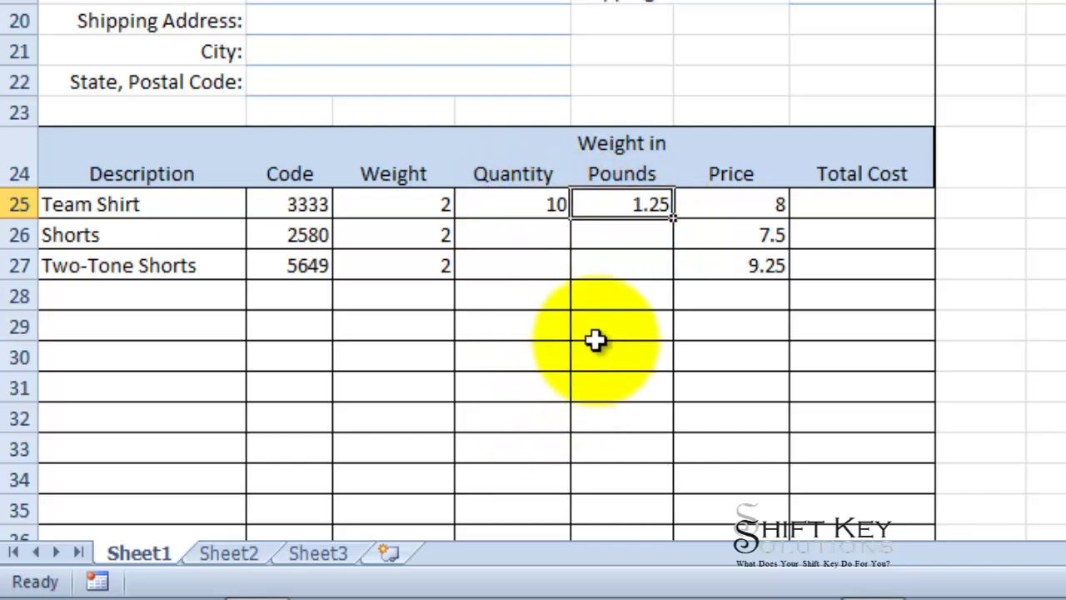
left_click(427, 205)
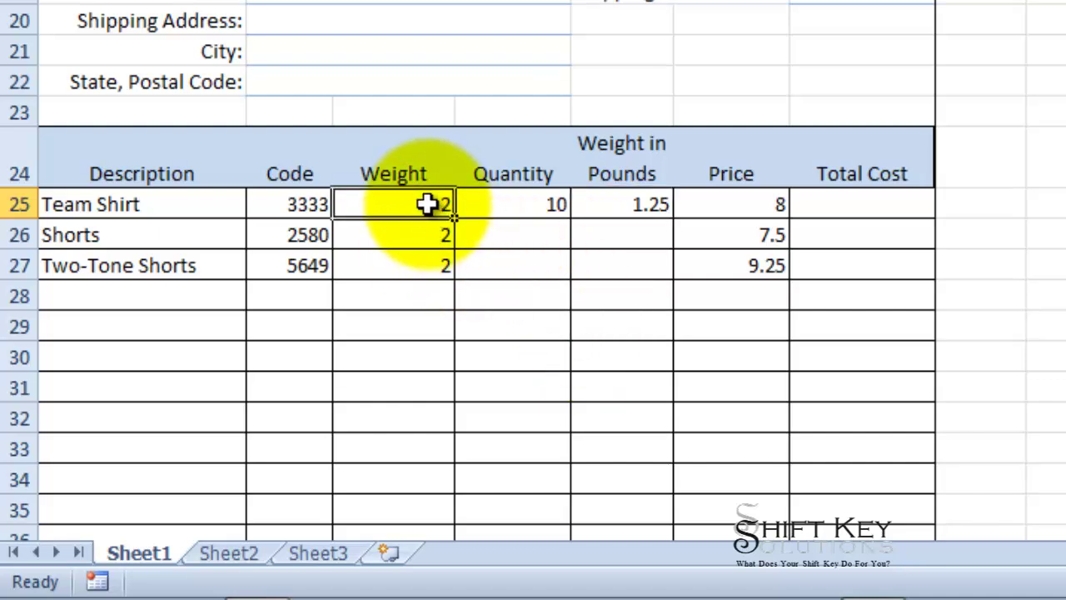
left_click(537, 206)
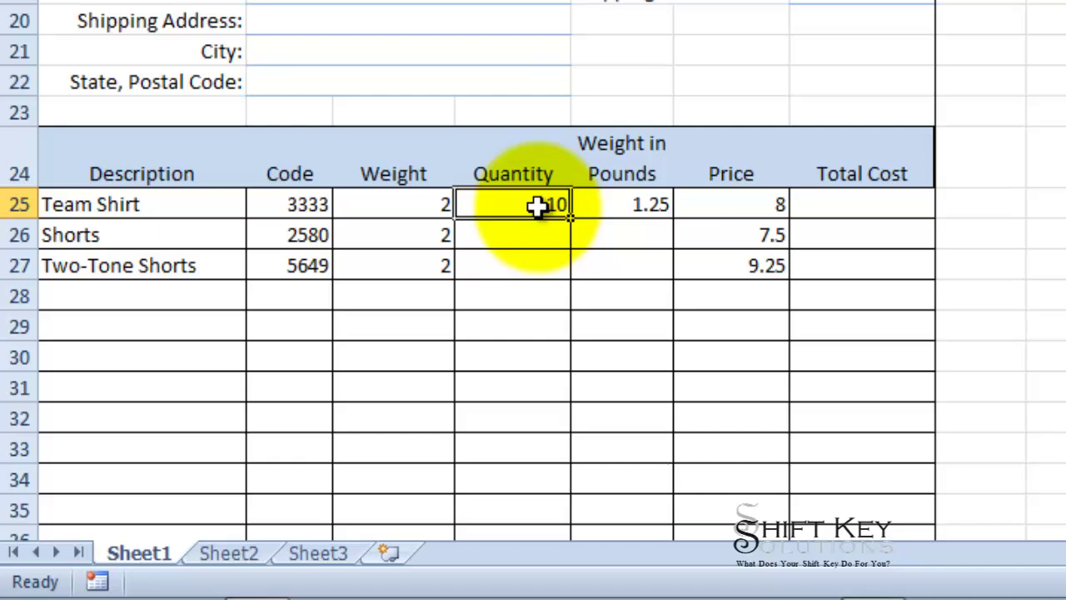
left_click(637, 211)
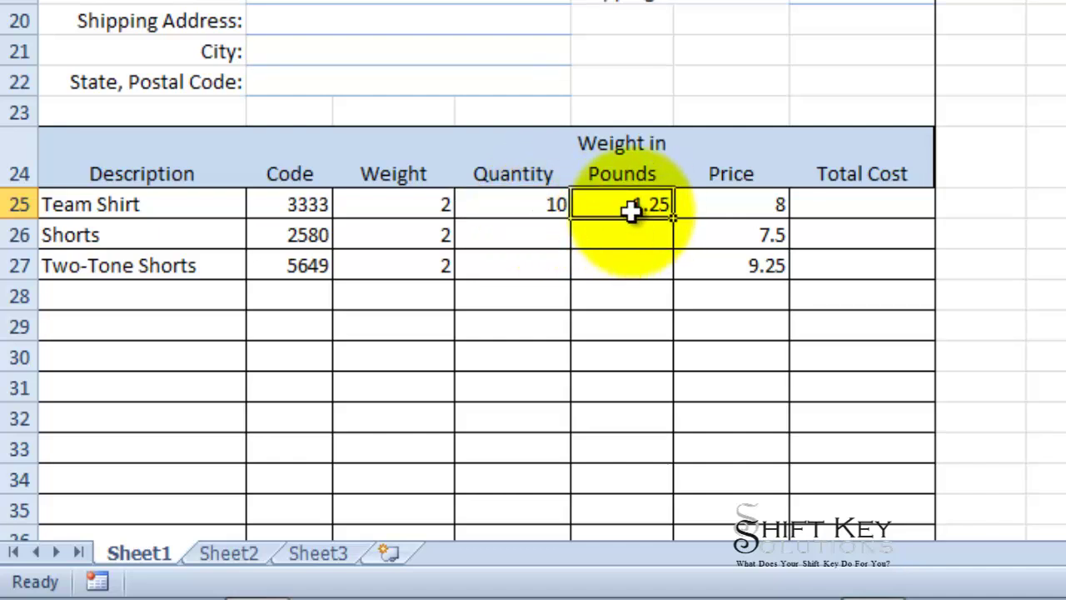